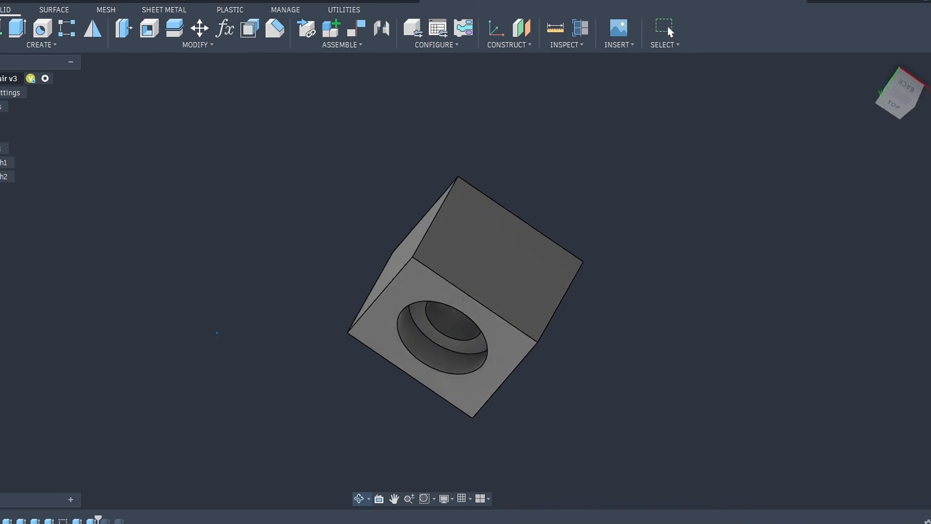
middle_click_drag(150, 415, 139, 429, "shift")
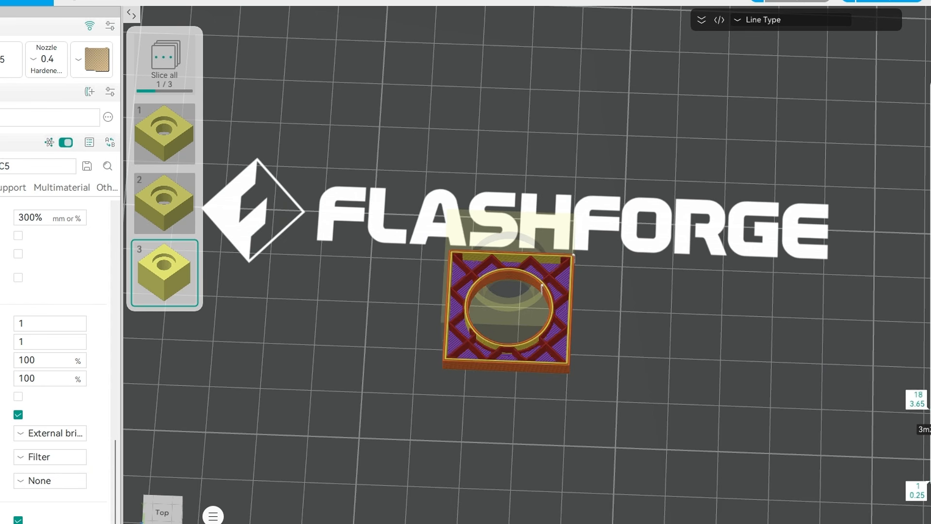
left_click_drag(930, 291, 930, 85)
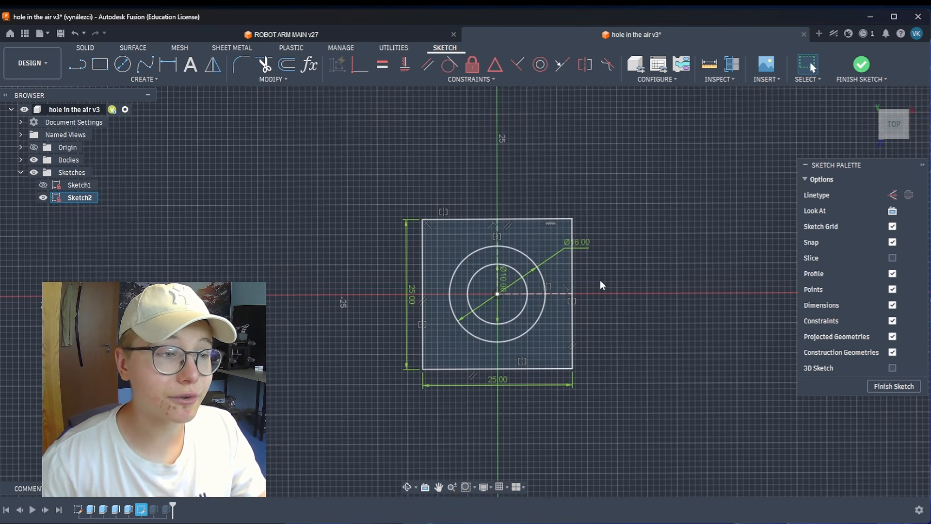
Sketch a rectangle about 20 mm by 20 mm around both circles, inside the 25 mm square.
scroll(602, 285, "down", 1)
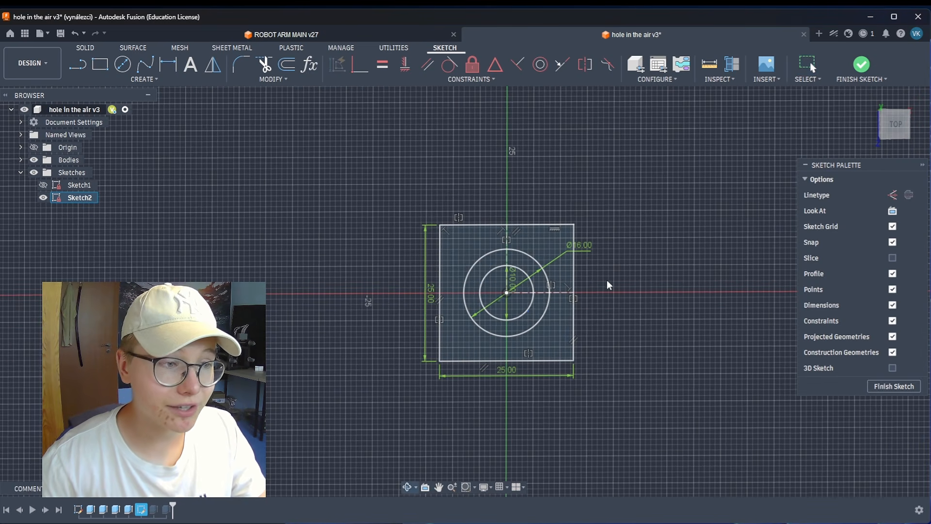
scroll(534, 290, "up", 3)
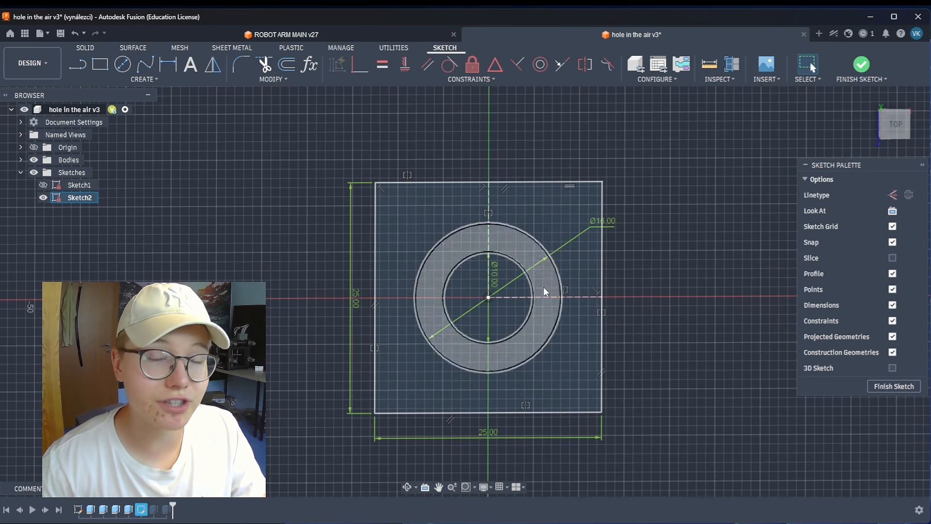
scroll(656, 280, "up", 2)
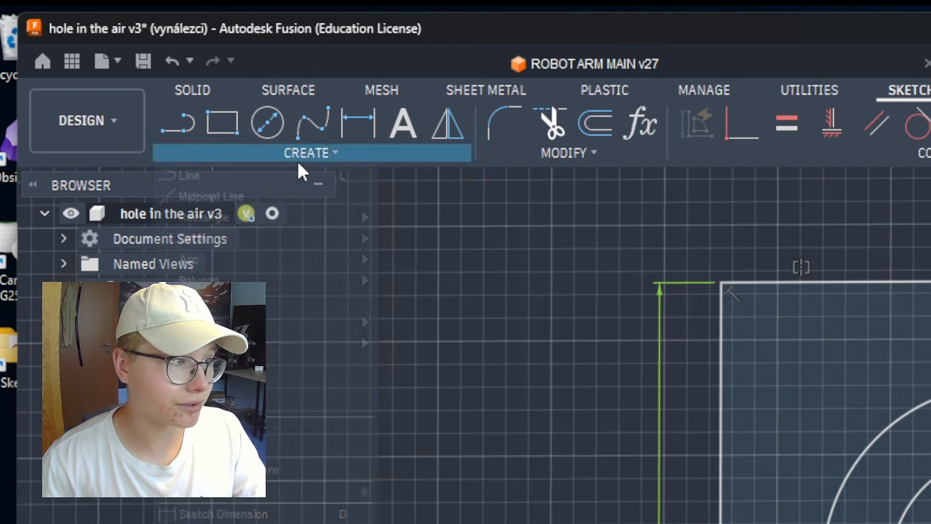
left_click(140, 81)
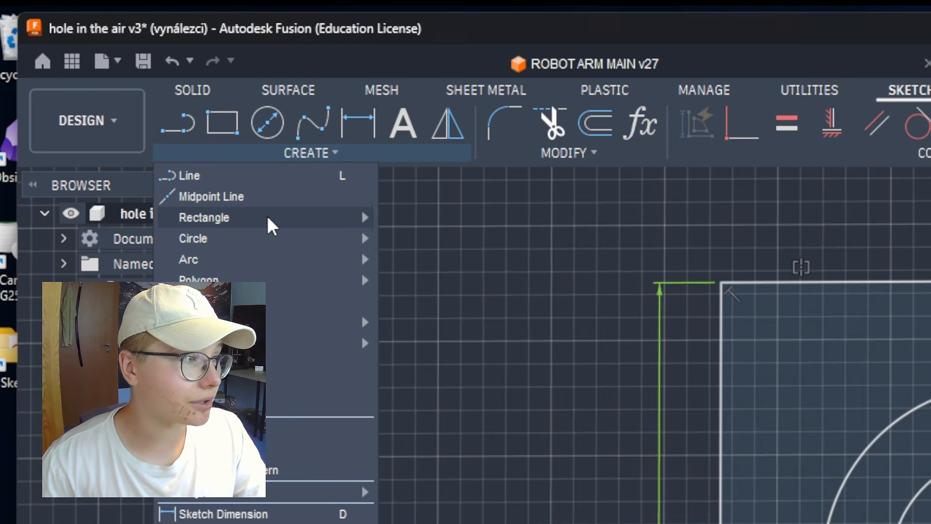
mouse_move(269, 222)
left_click(443, 218)
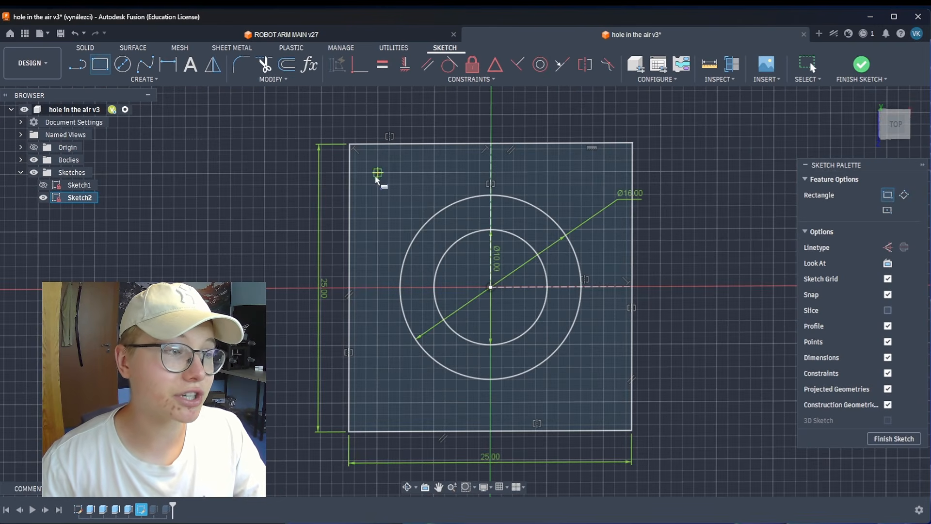
left_click(378, 173)
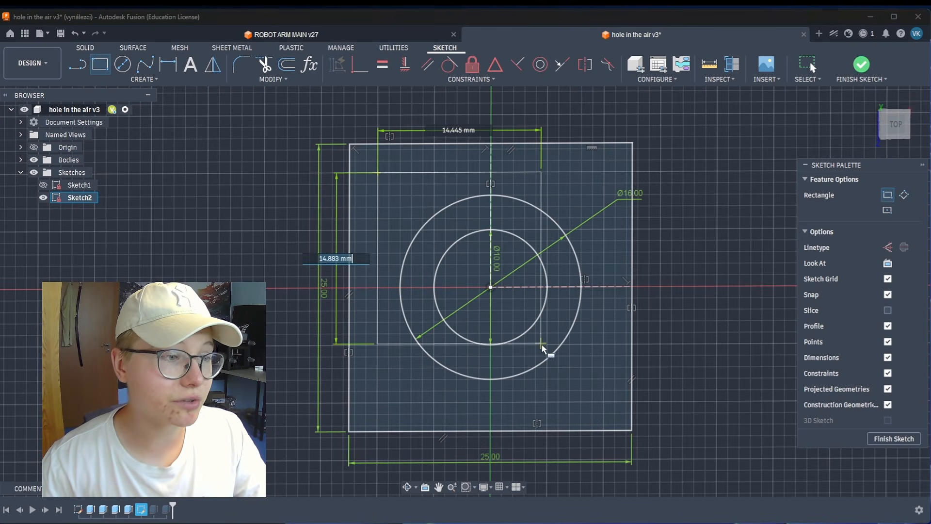
left_click(604, 402)
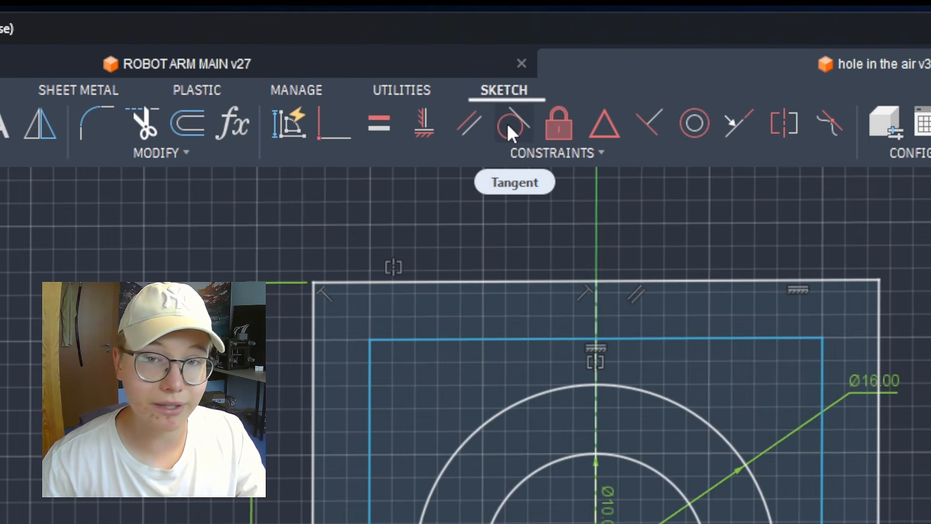
Constrain all four sides of the rectangle tangent to the inner 10 mm circle.
left_click(507, 123)
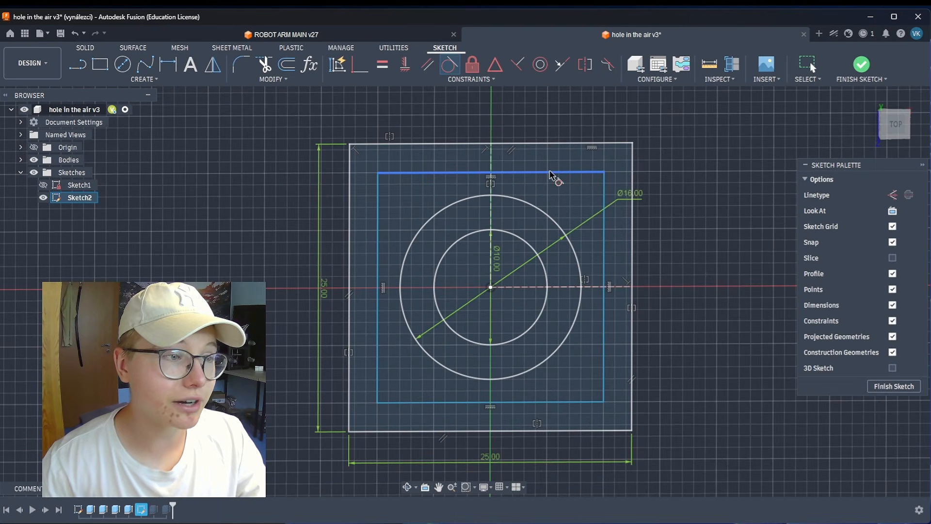
left_click(551, 172)
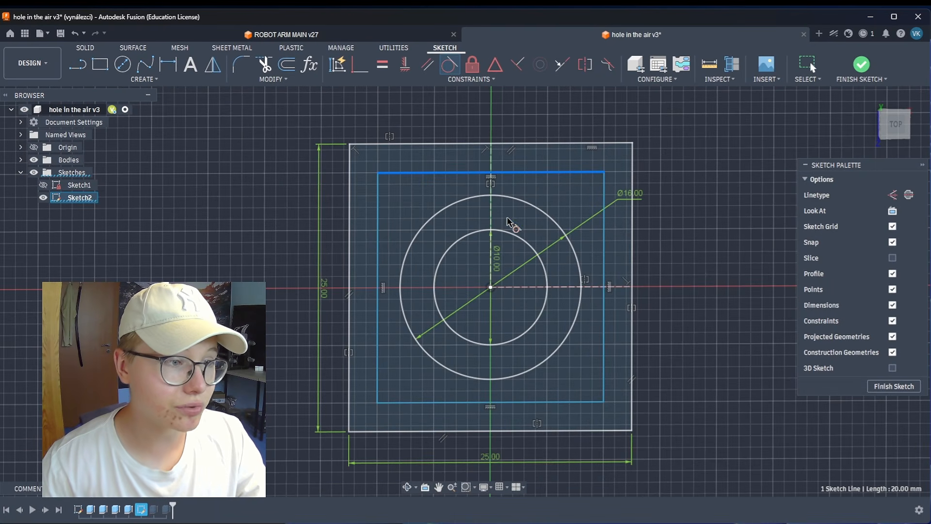
left_click(509, 232)
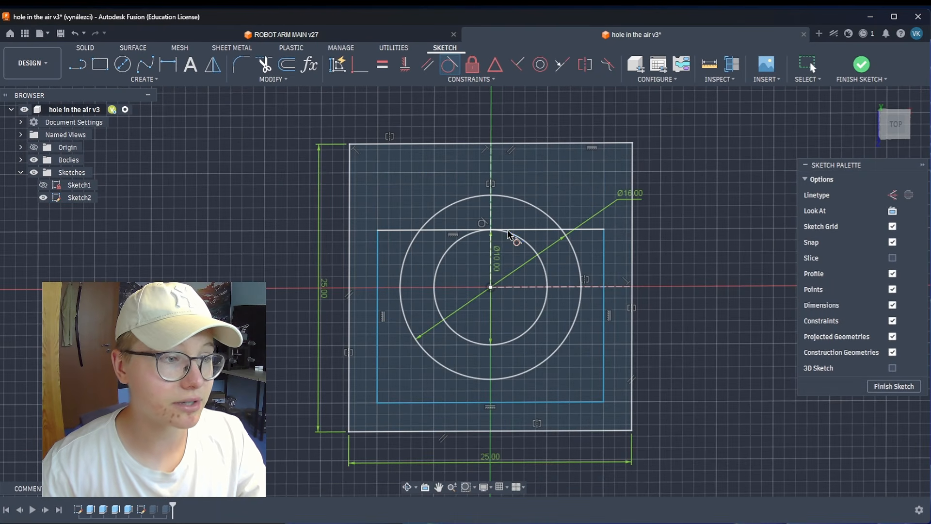
left_click(604, 264)
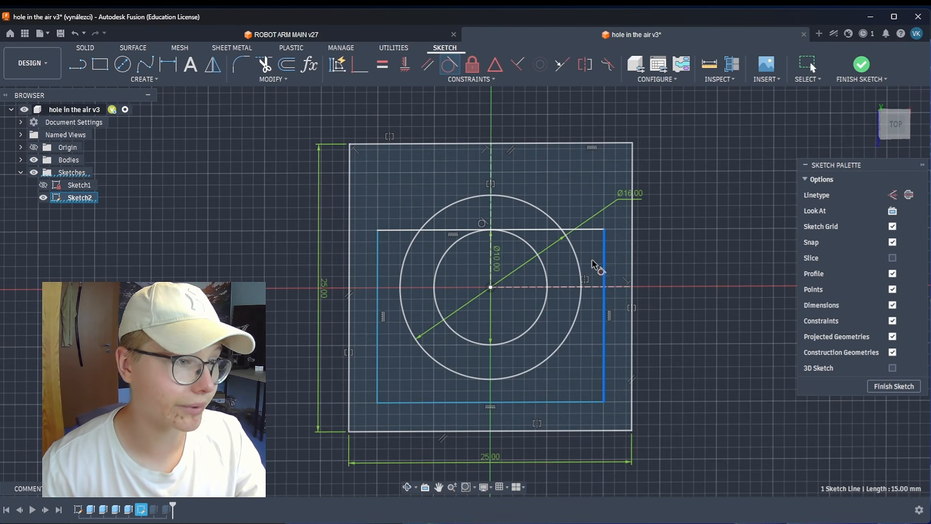
left_click(547, 276)
left_click(530, 403)
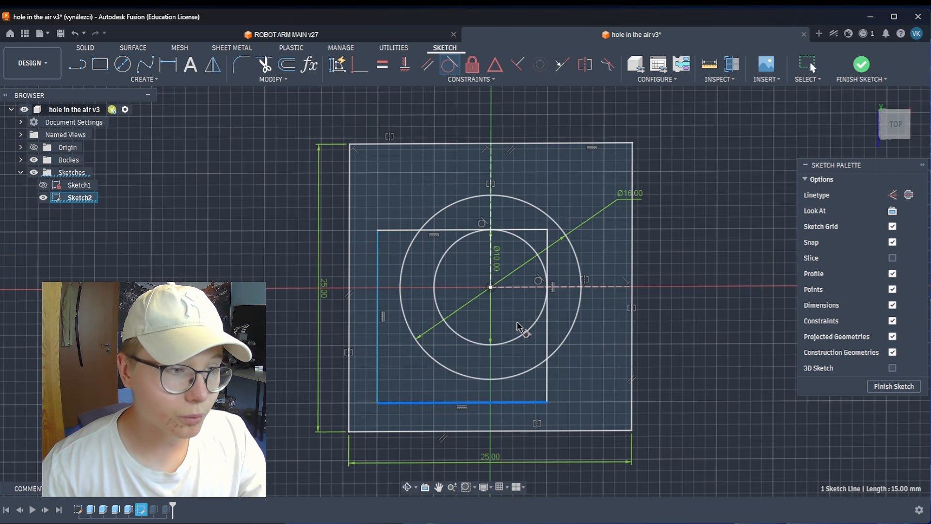
left_click(520, 342)
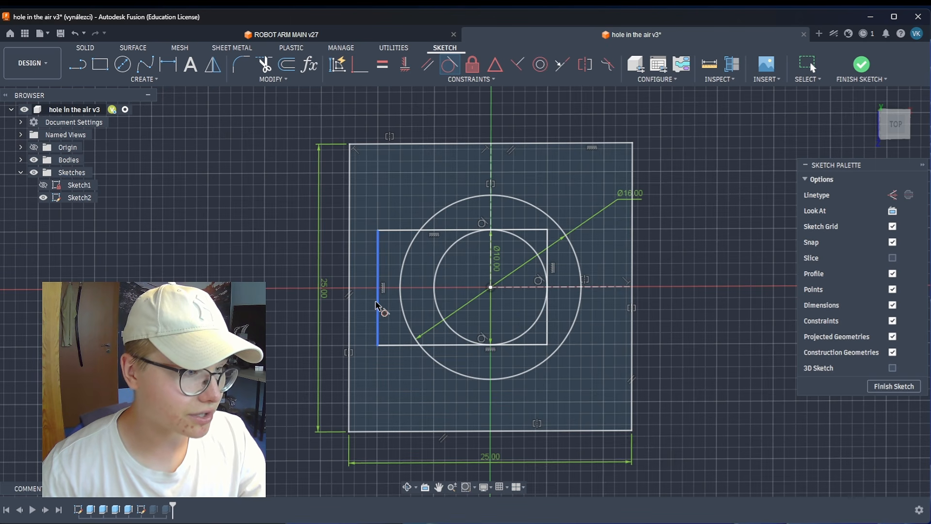
left_click(438, 308)
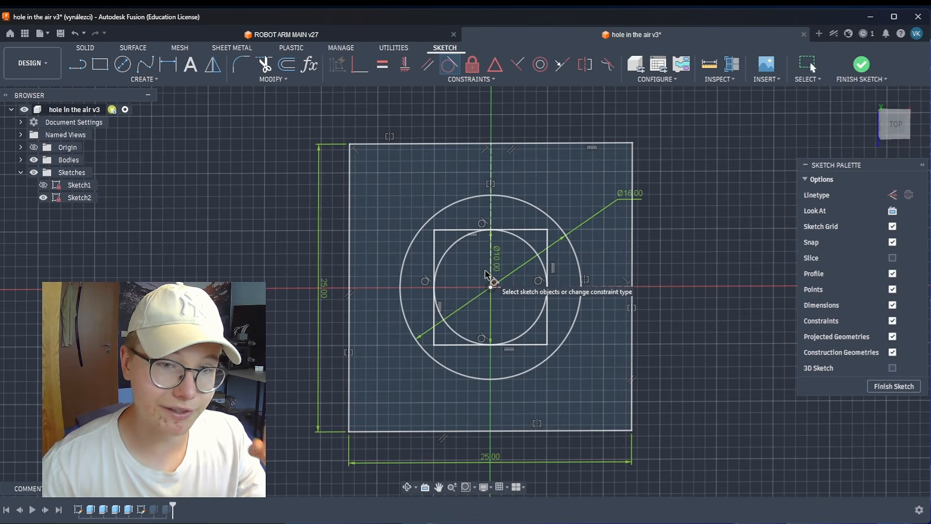
Sketch a second rectangle enclosing both circles, inside the outer square.
key("r")
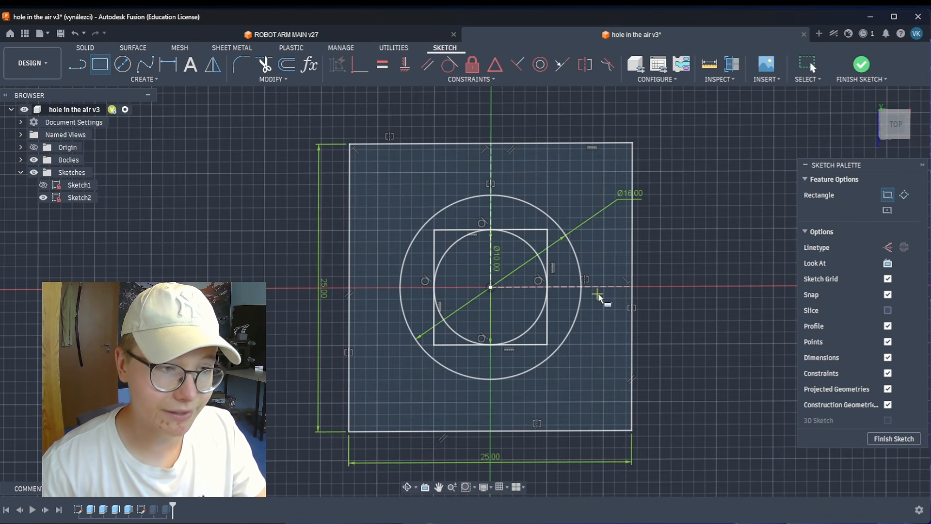
left_click(373, 169)
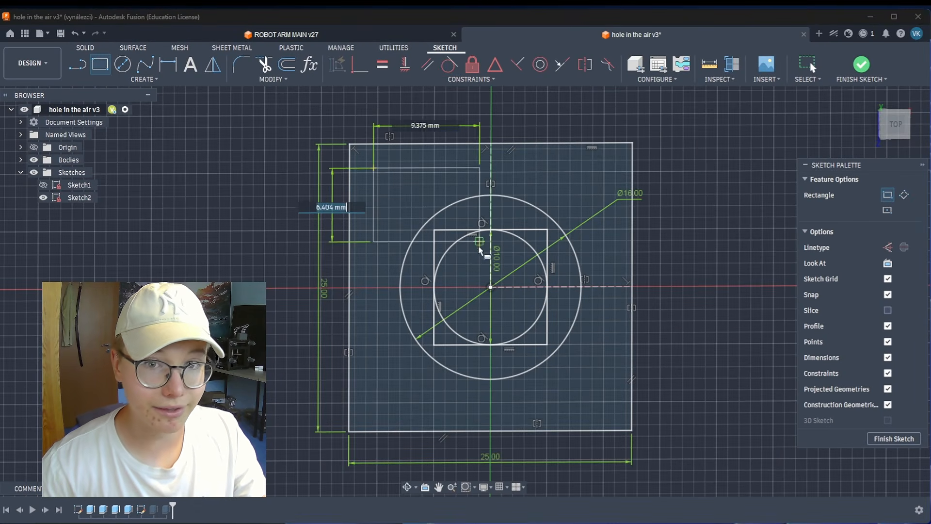
left_click(603, 406)
key("Escape")
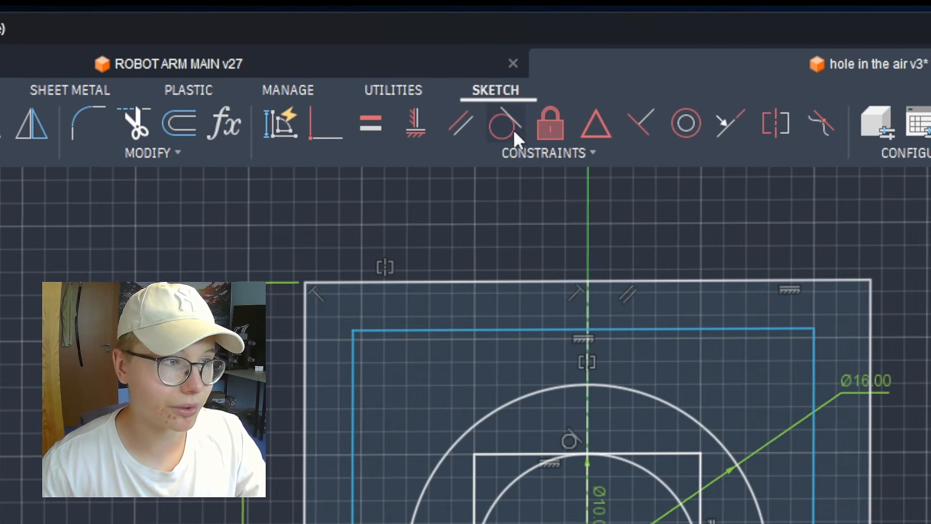
Make the second rectangle's horizontal sides tangent to the 10 mm circle and its vertical sides tangent to the 16 mm circle.
left_click(450, 64)
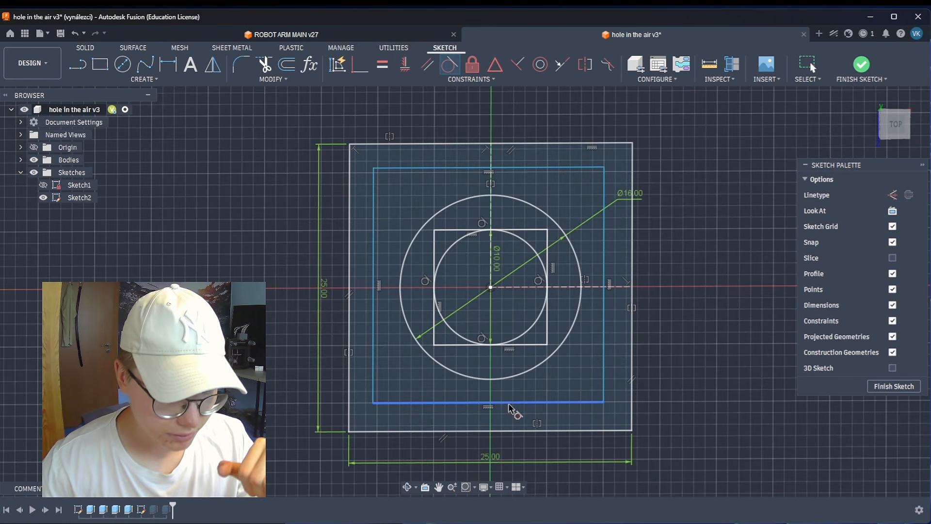
left_click(511, 403)
left_click(526, 334)
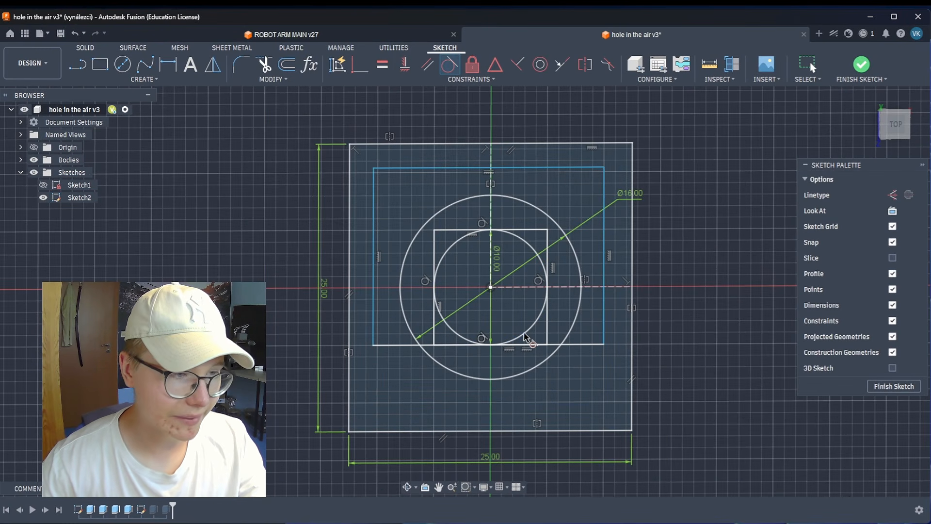
left_click(527, 167)
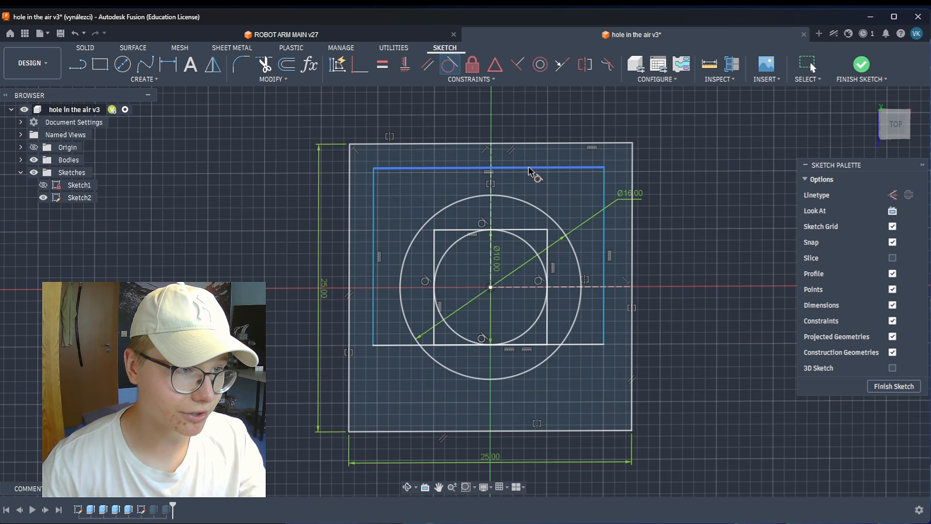
left_click(526, 244)
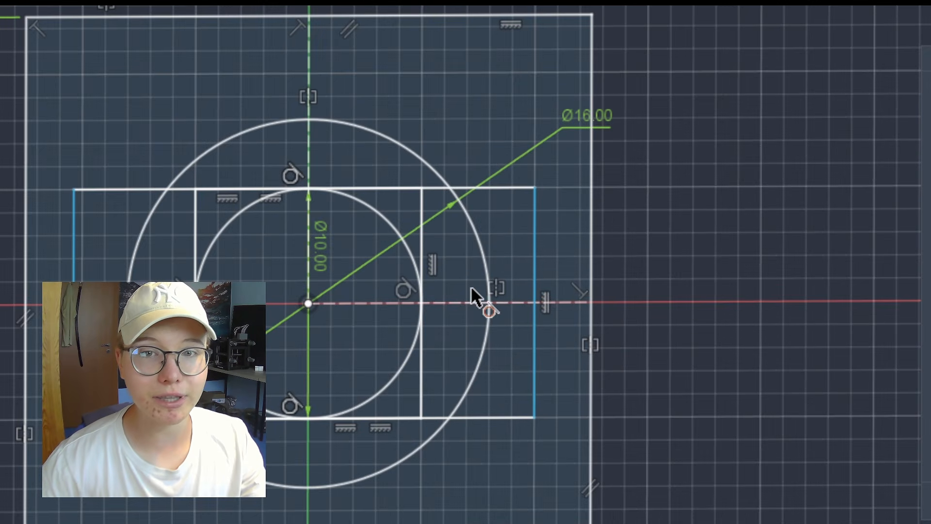
left_click(487, 287)
left_click(534, 283)
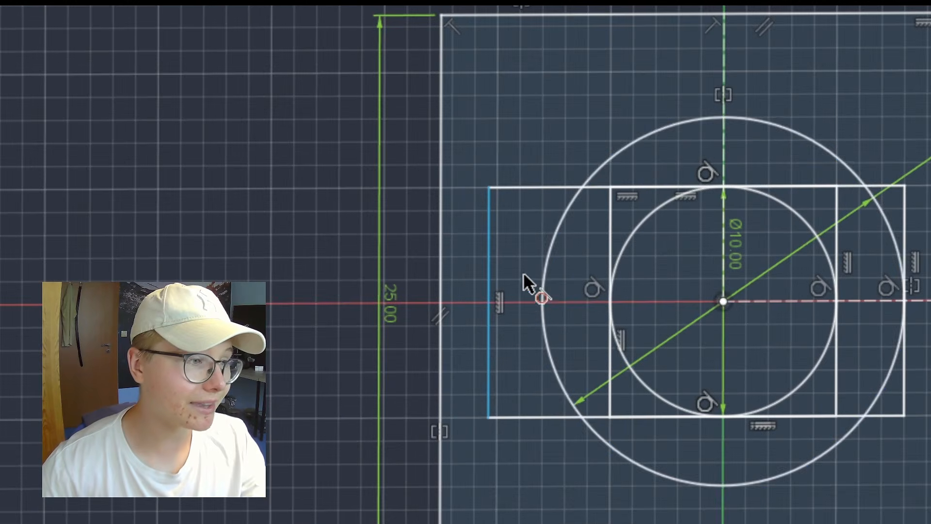
left_click(127, 282)
left_click(489, 272)
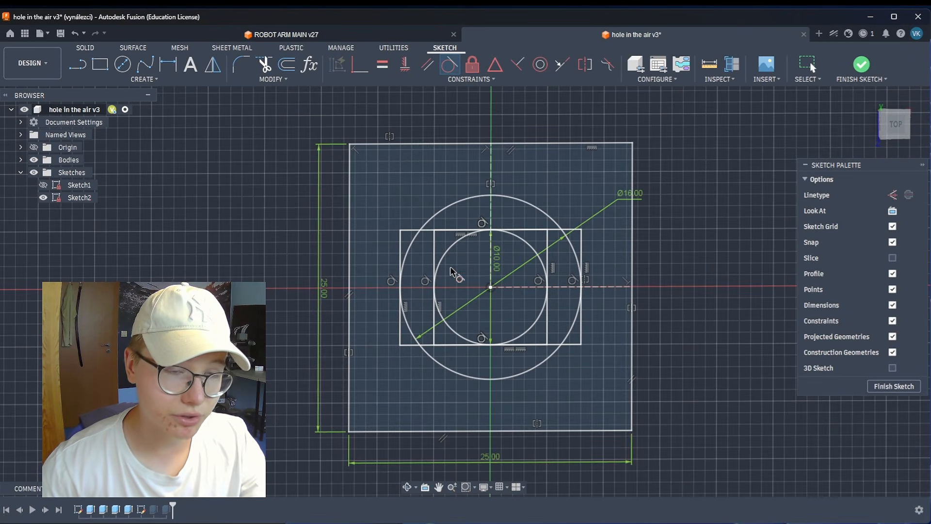
Finish the sketch and show Sketch2 on the model.
left_click(861, 63)
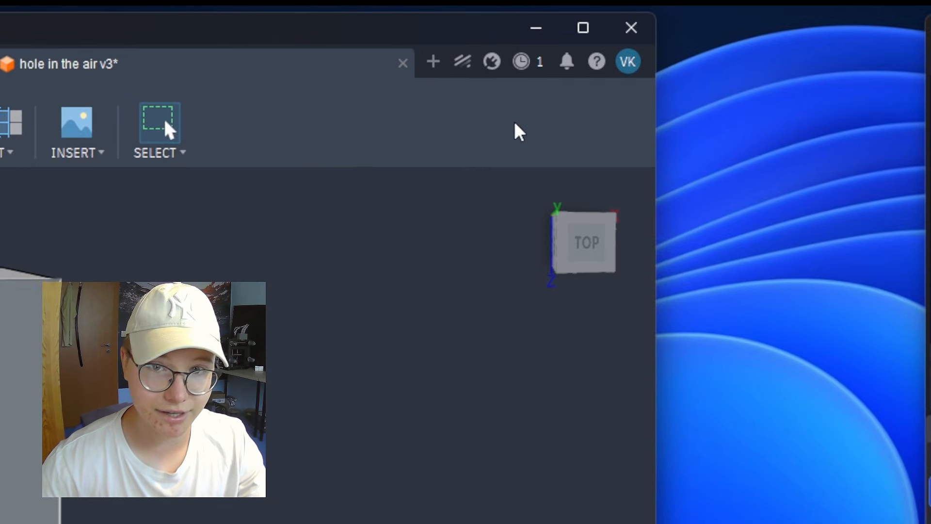
left_click(48, 200)
left_click(43, 198)
Begin an Extrude with the two opposite side segments between the inner square and the 16 mm circle as profiles.
scroll(160, 311, "down", 2)
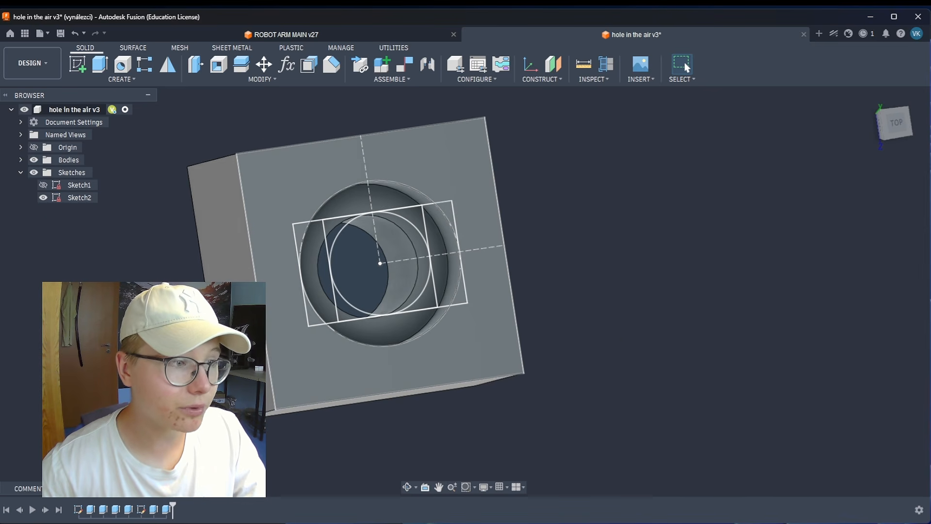
middle_click_drag(564, 270, 641, 239, "shift")
scroll(535, 240, "up", 3)
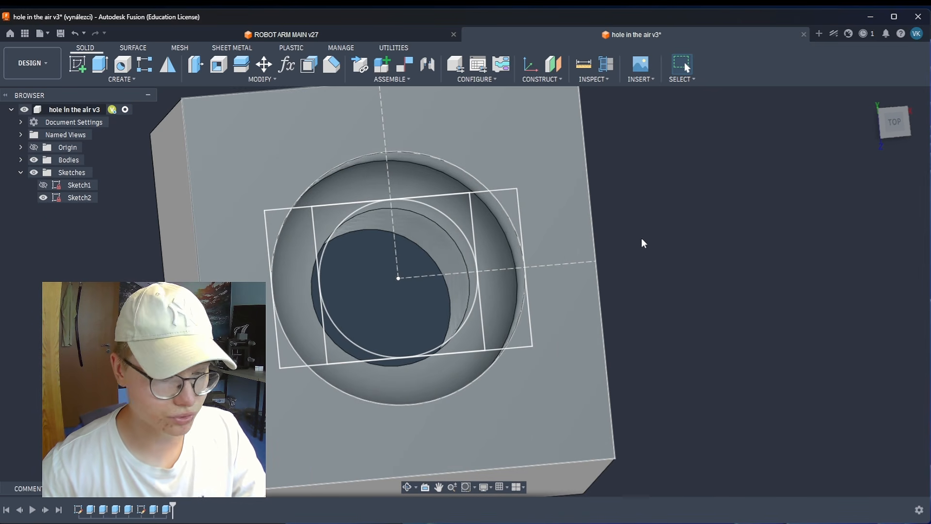
key("e")
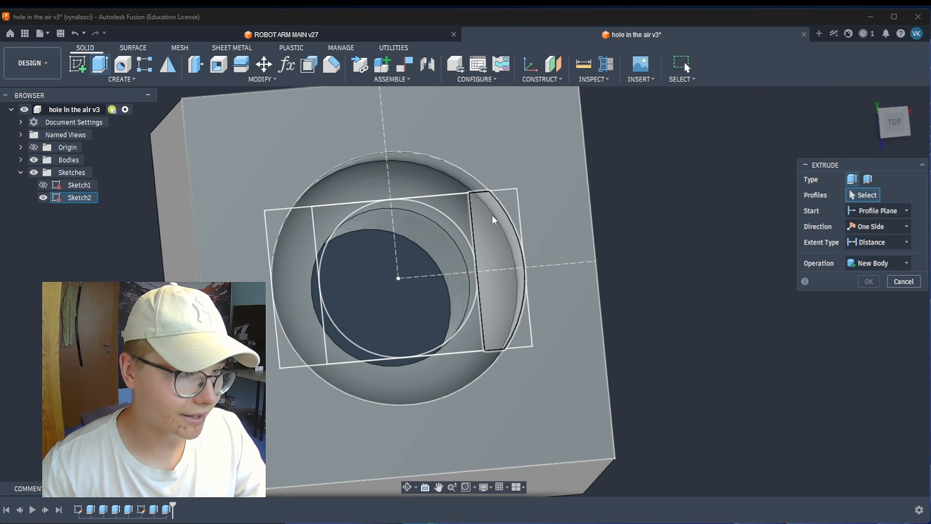
left_click(492, 219)
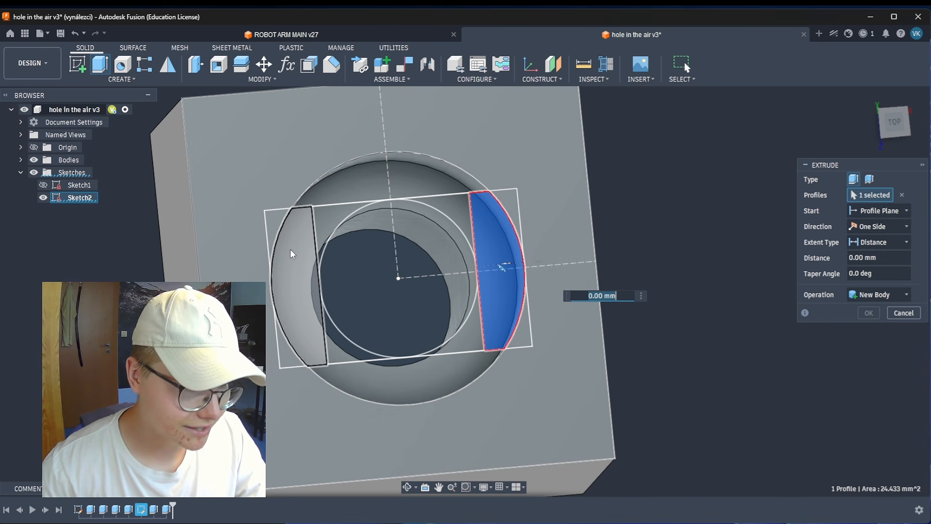
left_click(290, 247)
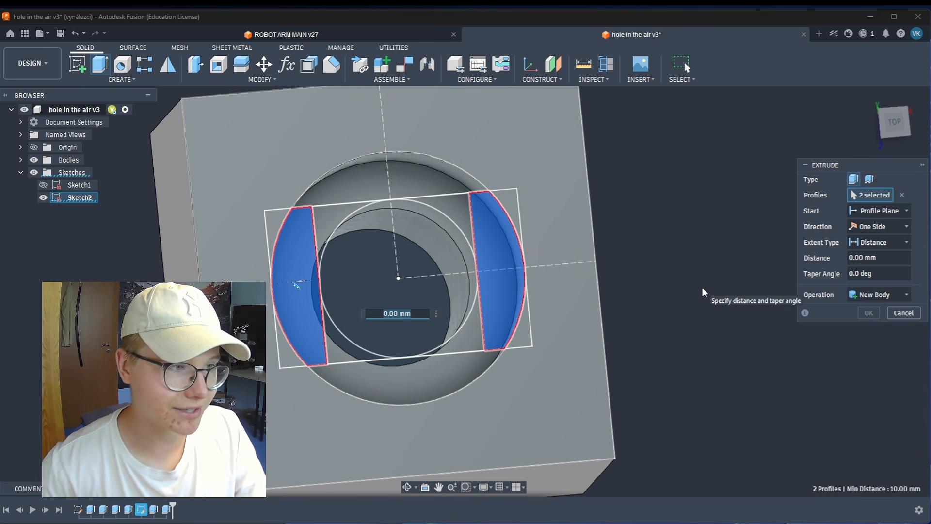
Set the extrusion of the two side segments to start from the ring-shaped ledge face inside the stepped hole.
scroll(627, 282, "down", 1)
middle_click_drag(632, 324, 687, 327)
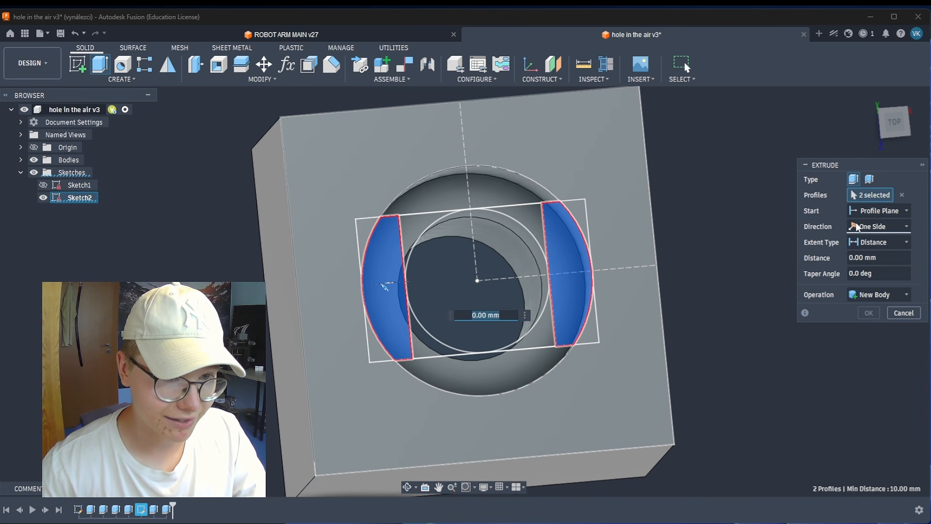
left_click_drag(852, 164, 717, 153)
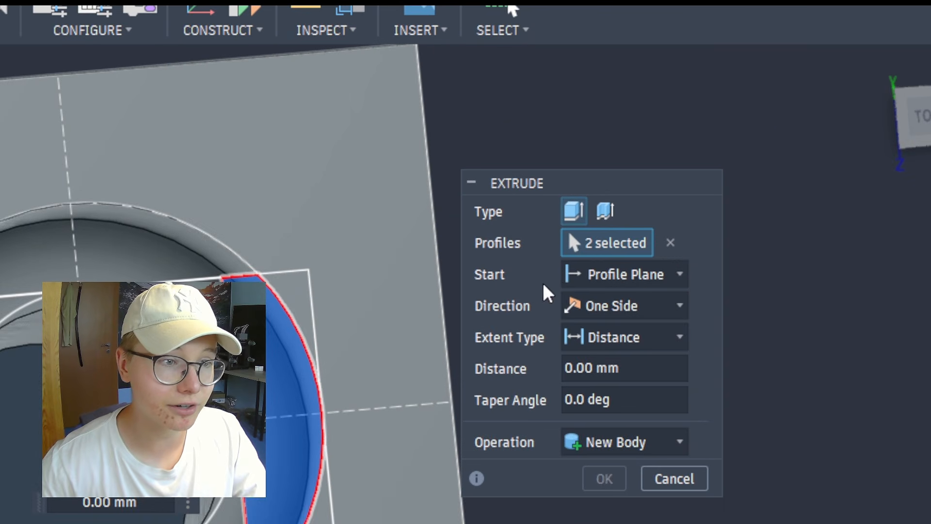
left_click(729, 203)
left_click(601, 356)
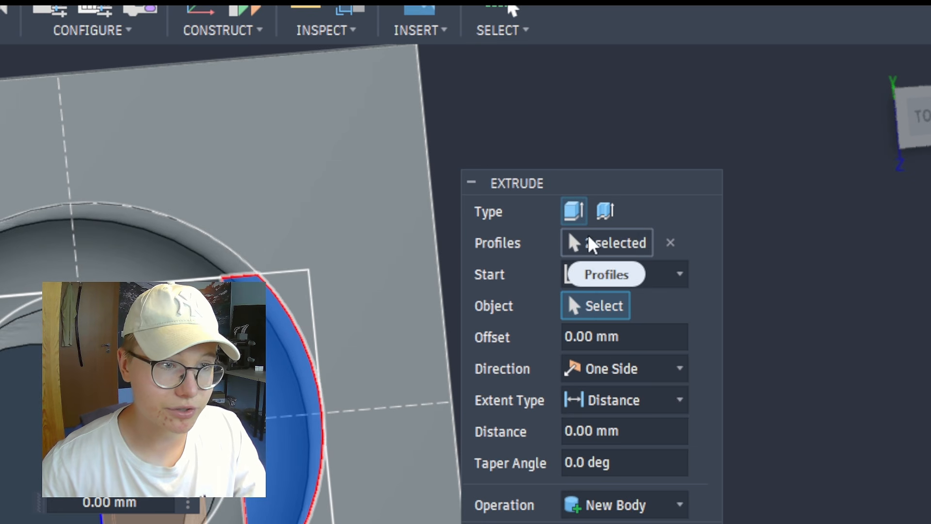
left_click_drag(631, 175, 720, 176)
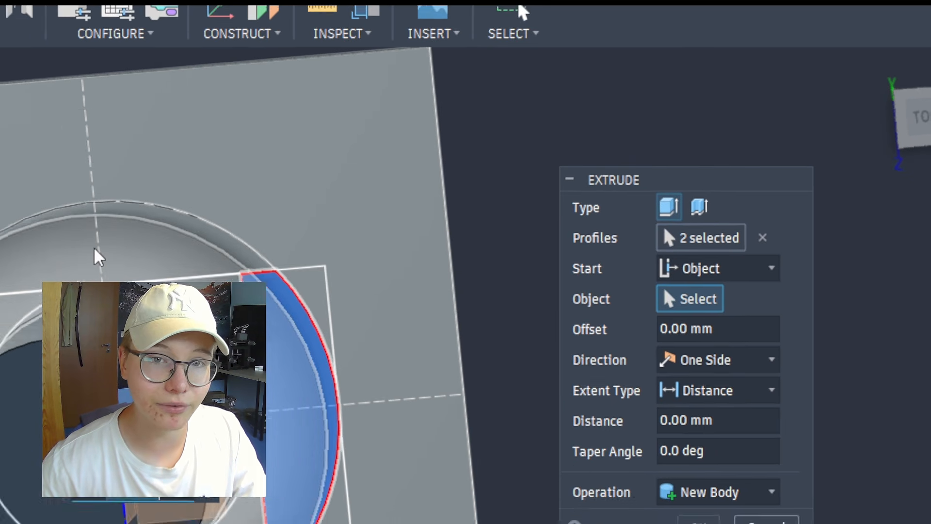
left_click(99, 257)
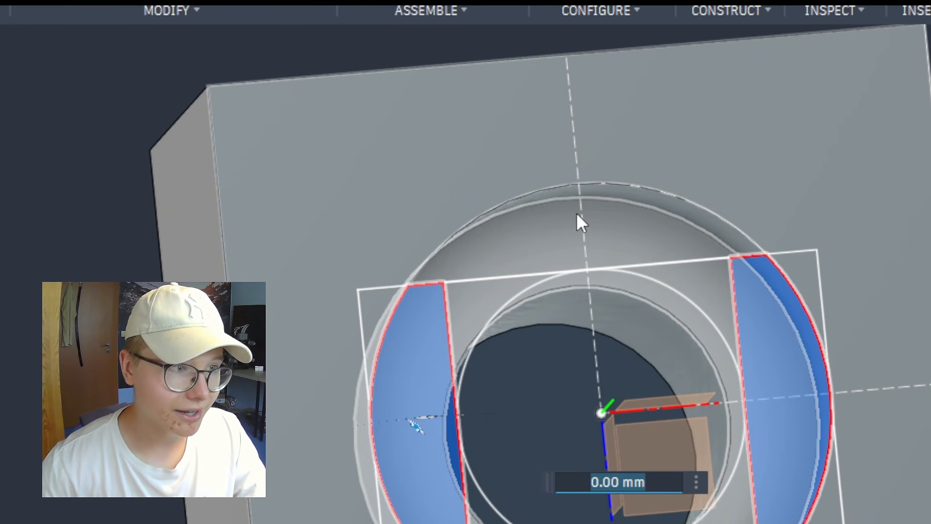
left_click(587, 226)
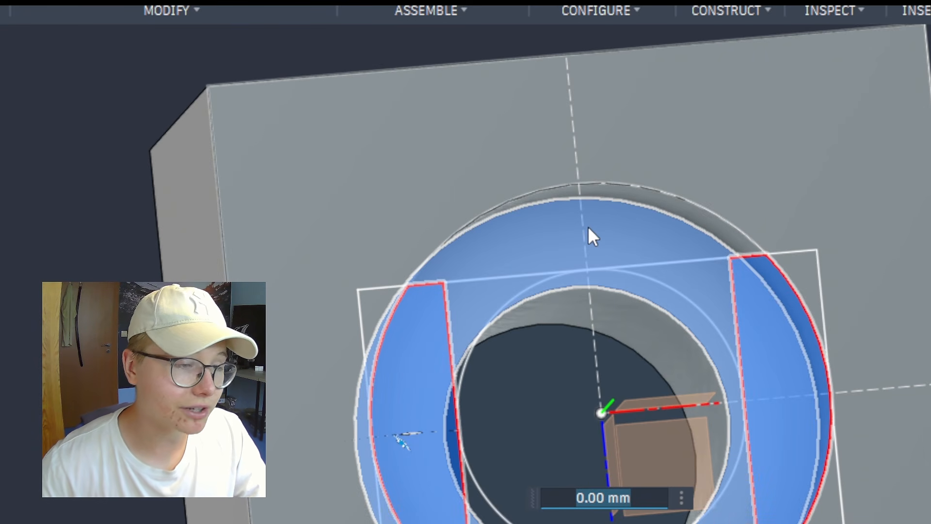
Extrude the two side segments with a distance of -0.4 mm from the ledge face, into the block.
middle_click_drag(257, 480, 224, 263, "shift")
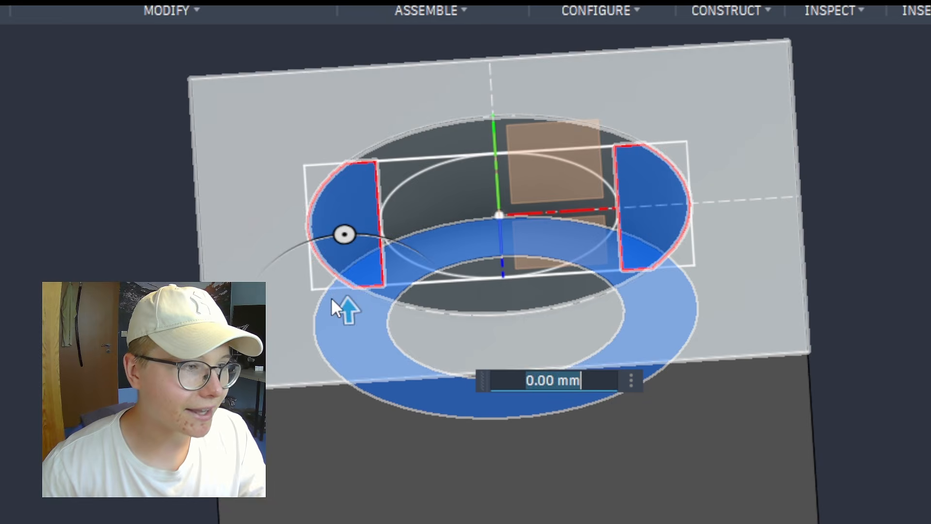
left_click_drag(345, 301, 350, 340)
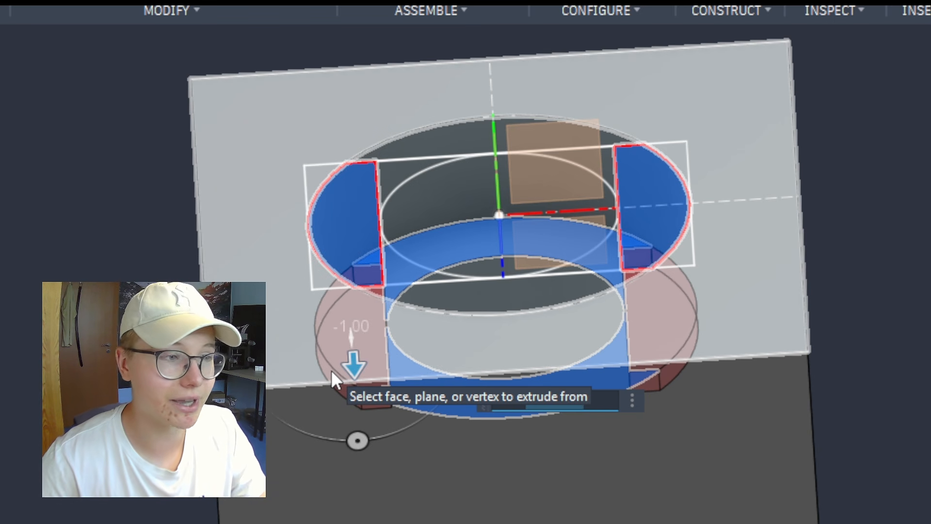
left_click(330, 370)
type("-0,4")
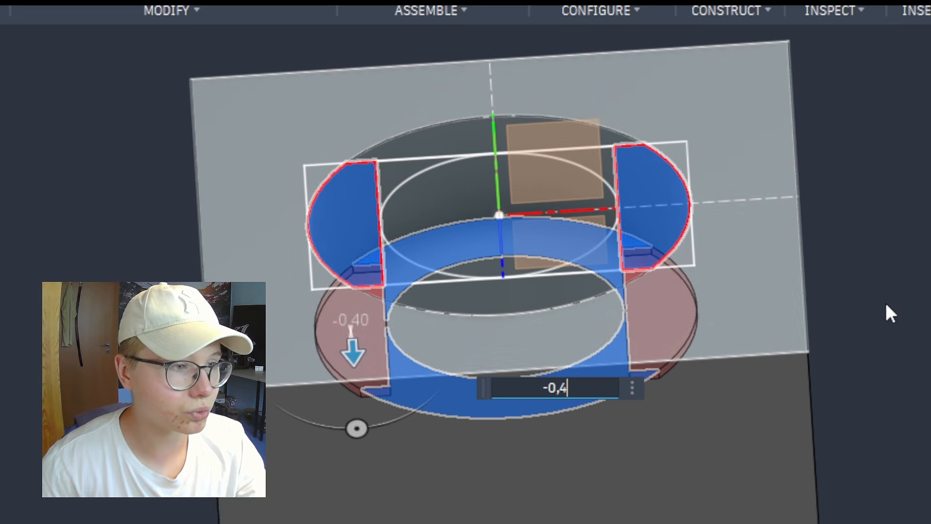
key("Return")
Begin another Extrude with the four corner areas between the inner square and the 10 mm circle as profiles.
middle_click_drag(679, 199, 709, 394)
scroll(723, 465, "up", 4)
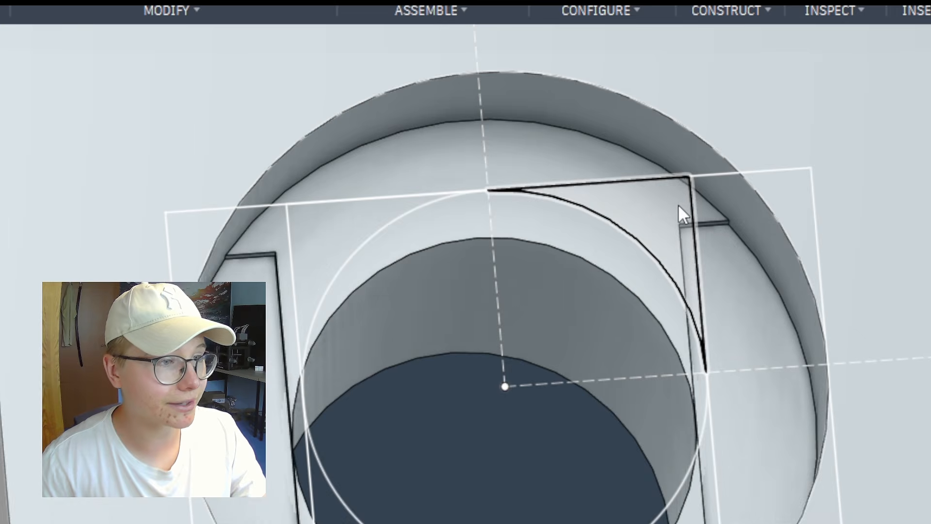
left_click(684, 211)
left_click(355, 232)
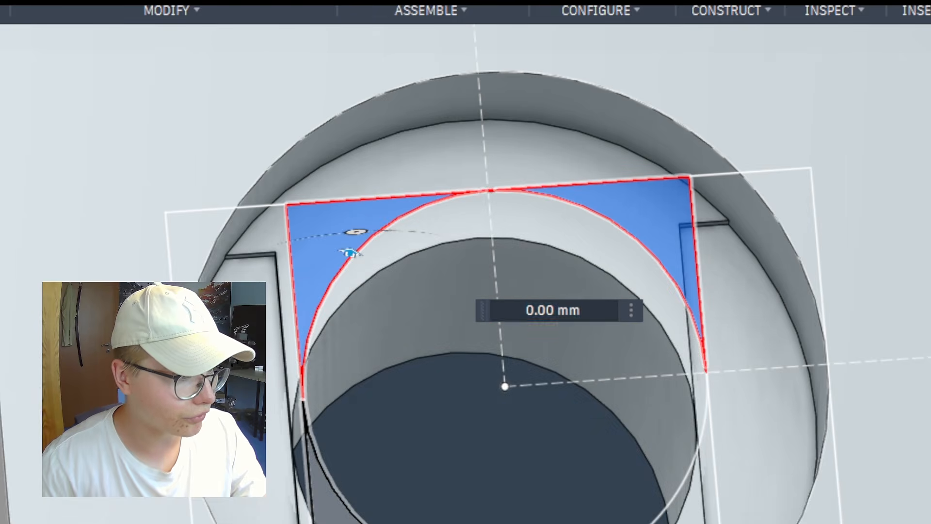
left_click(339, 521)
left_click(691, 518)
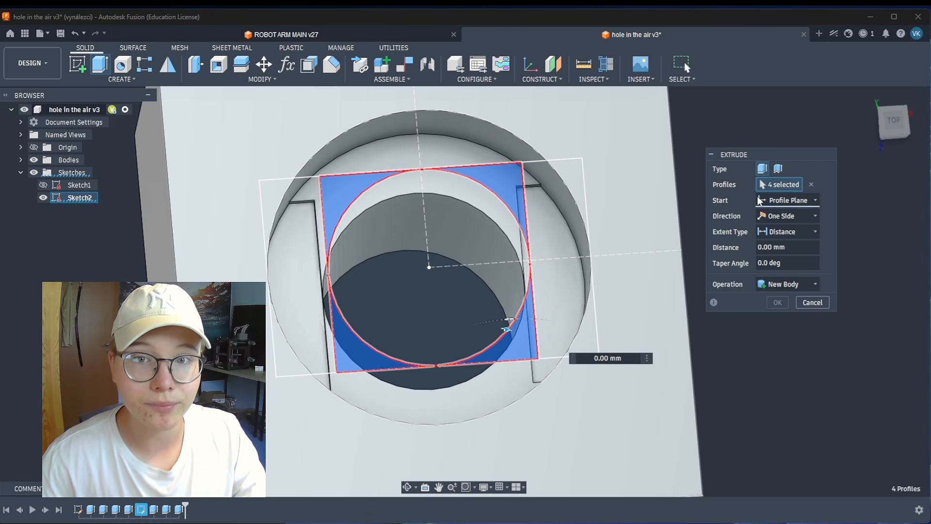
Extrude the four corner areas with a distance of -0.8 mm, starting from the remaining ledge face inside the hole.
left_click(788, 200)
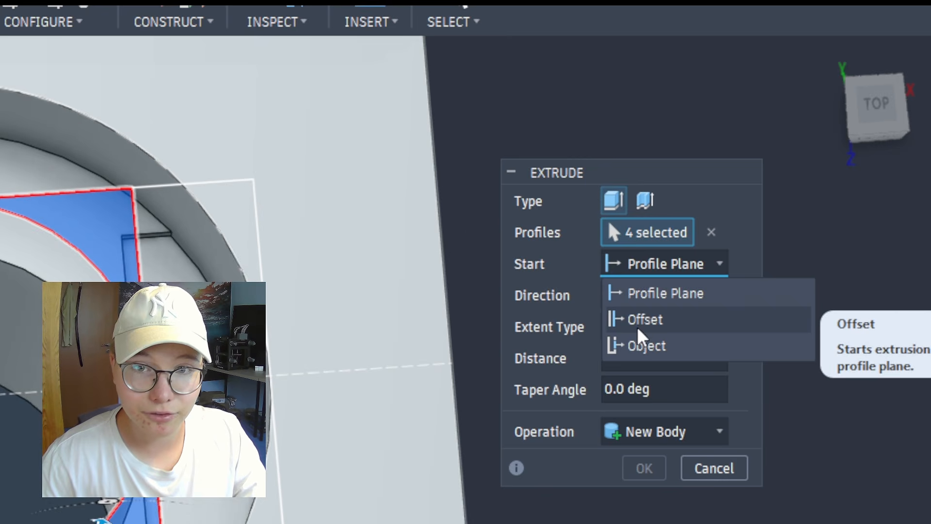
left_click(635, 347)
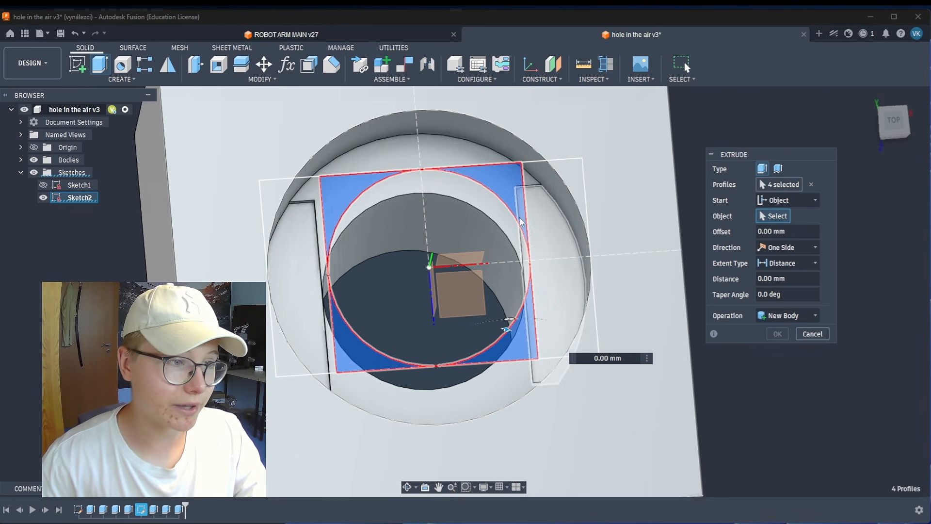
left_click(445, 146)
scroll(485, 240, "down", 5)
mouse_move(480, 220)
middle_mouse_down()
mouse_move(472, 175)
mouse_move(481, 222)
middle_mouse_up()
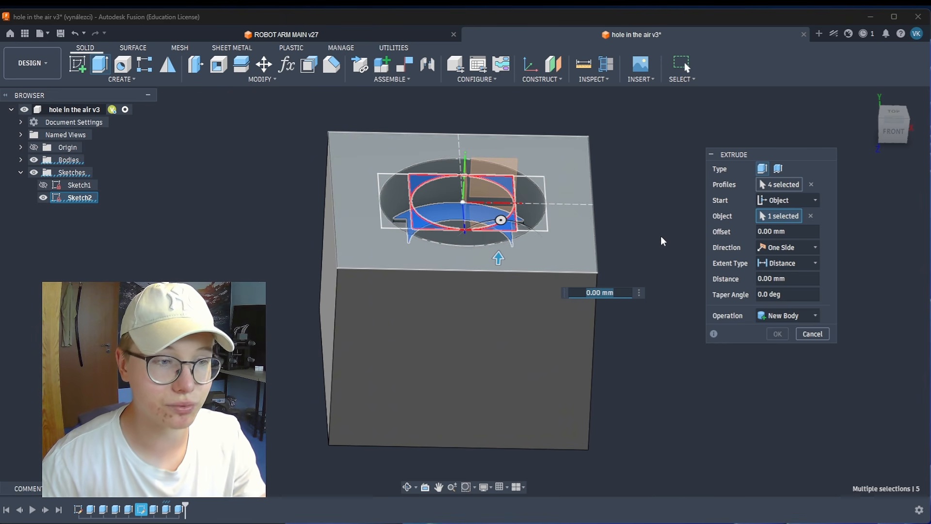
type("-0,5")
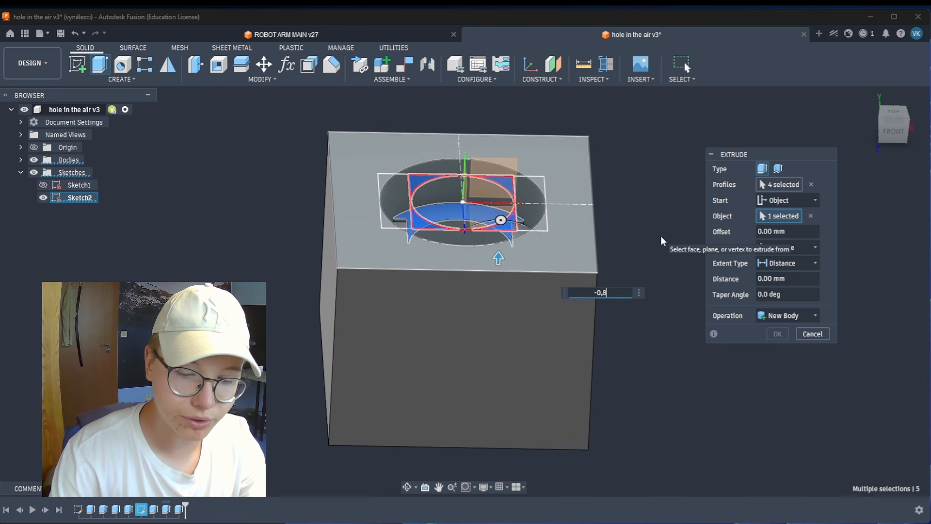
key("Return")
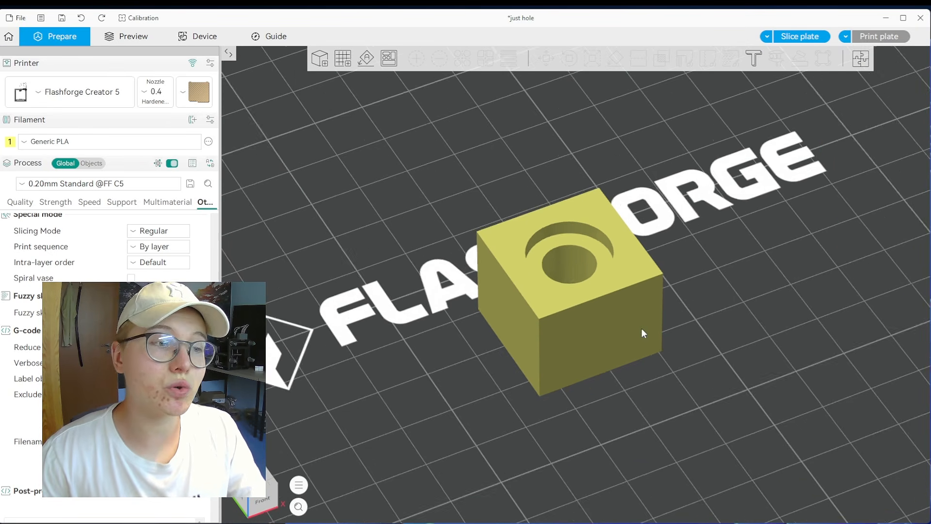
In the Flashforge slicer, slice the plate with the stepped-hole block and examine the bridge lines from below.
left_click_drag(641, 328, 584, 371)
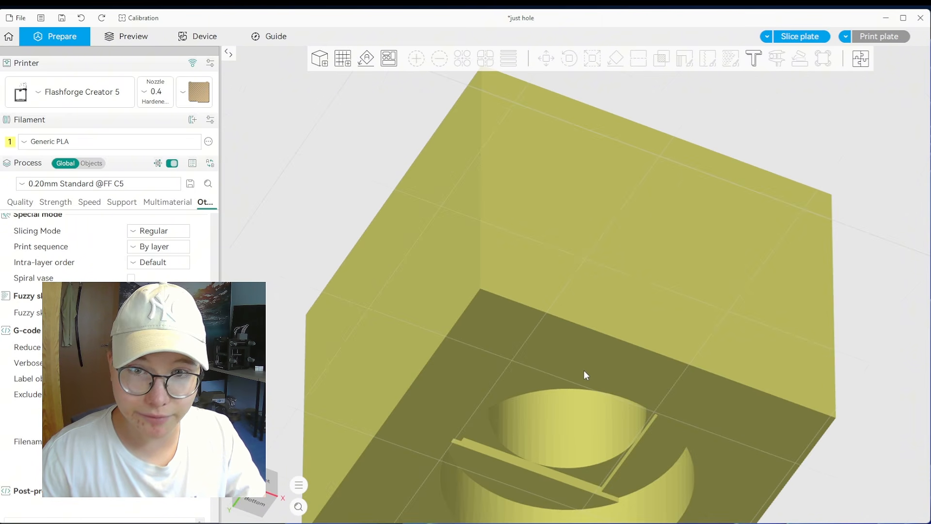
scroll(584, 370, "down", 5)
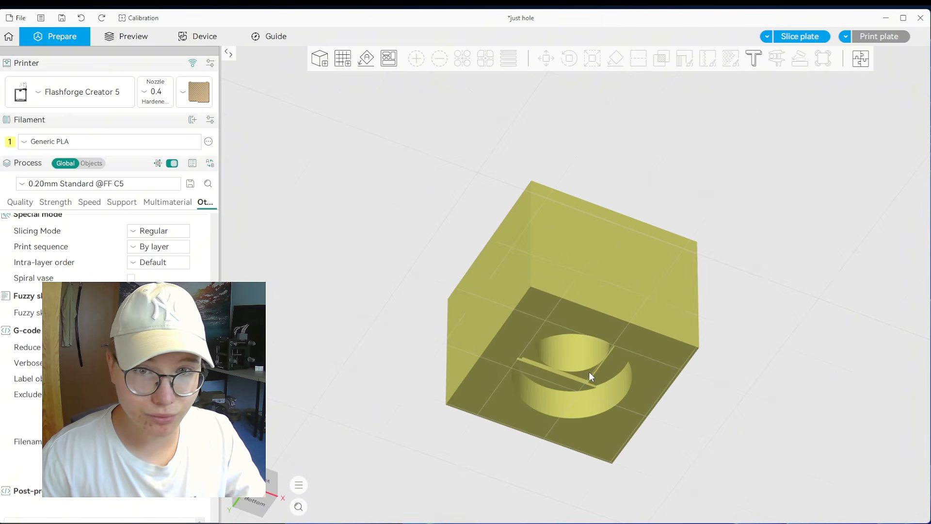
left_click(809, 38)
left_click_drag(711, 262, 619, 422)
scroll(619, 422, "up", 3)
scroll(582, 335, "up", 3)
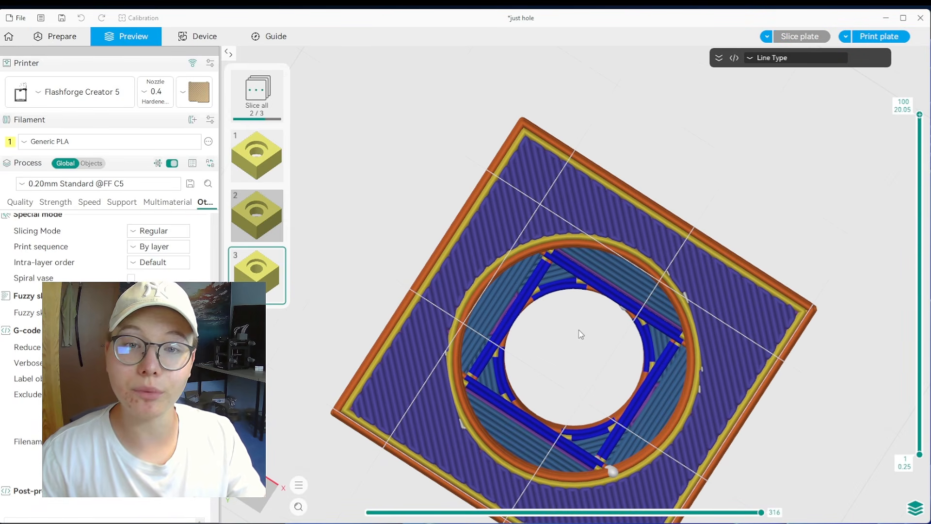
Lower the sliced preview to layer 26 at 5.25 mm and examine the first bridges across the hole.
scroll(586, 245, "down", 2)
left_click_drag(586, 246, 813, 363)
left_click_drag(812, 359, 813, 378)
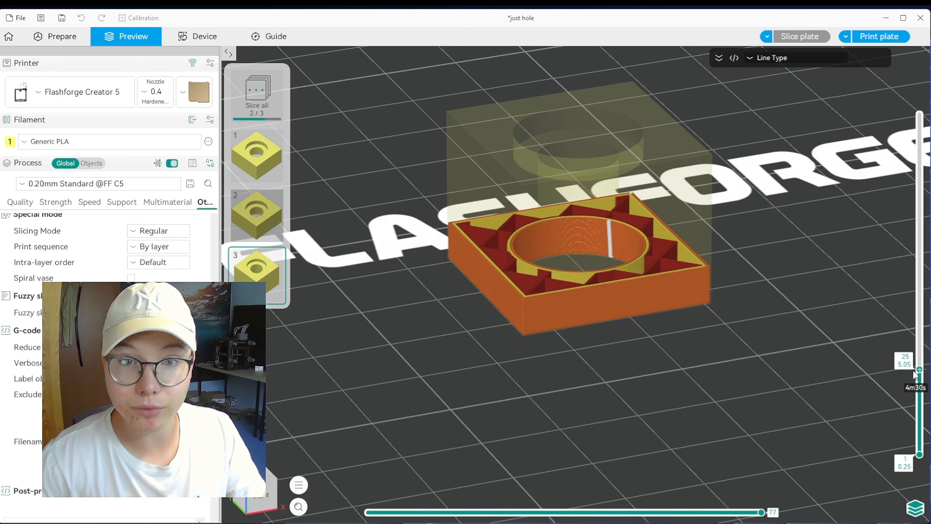
left_click_drag(916, 371, 916, 368)
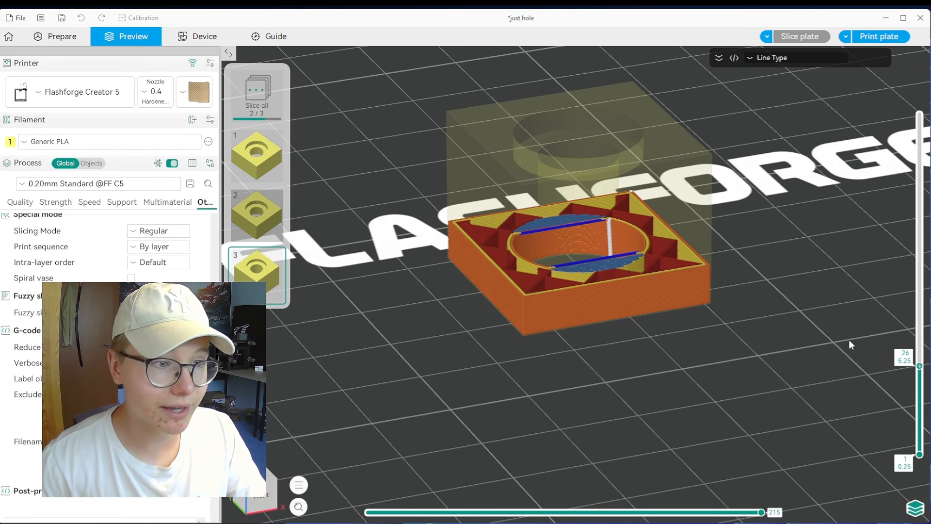
scroll(515, 362, "up", 5)
scroll(556, 251, "up", 2)
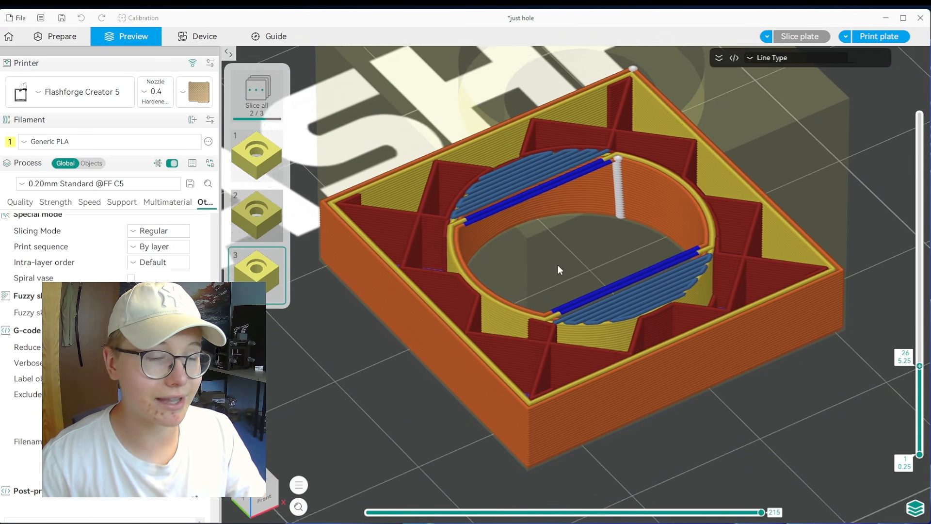
Scrub through the toolpath moves of layers 26 and 28 to examine how the bridging square is built up.
left_click_drag(556, 301, 607, 290)
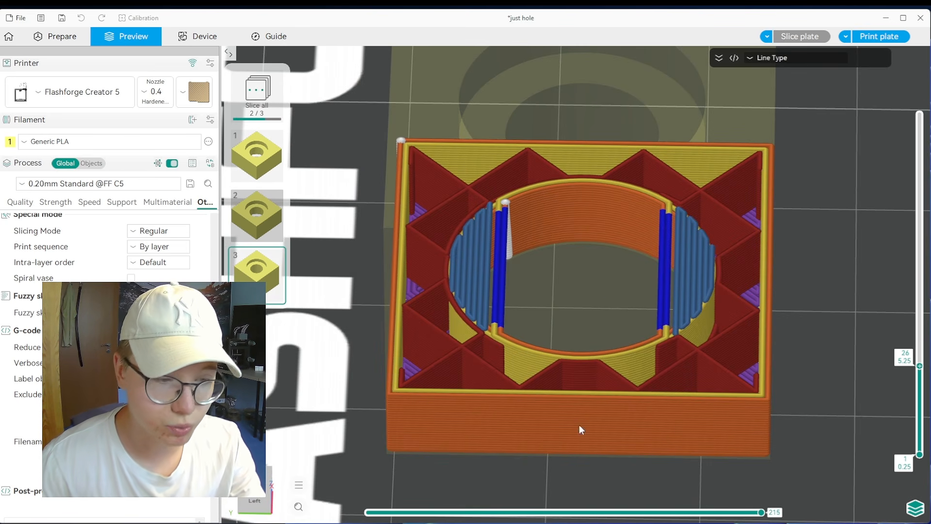
left_click_drag(613, 512, 427, 513)
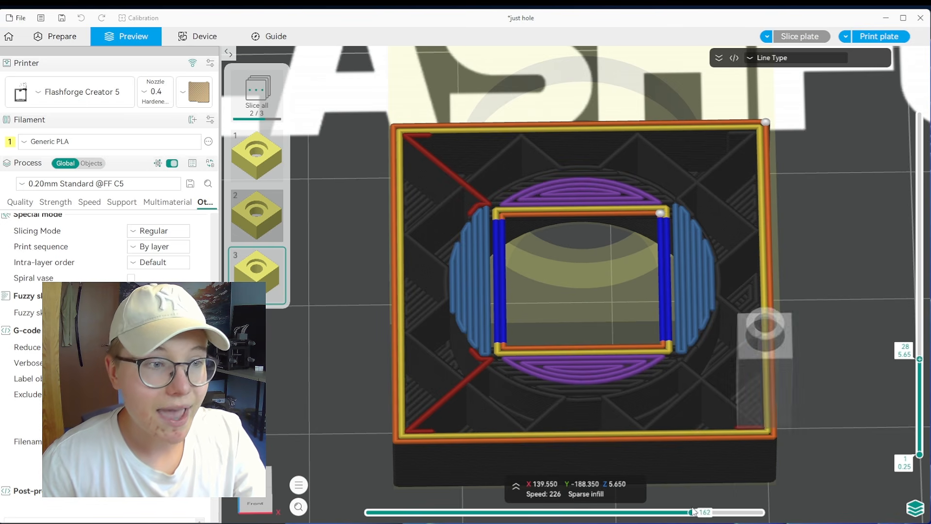
left_click_drag(703, 513, 772, 514)
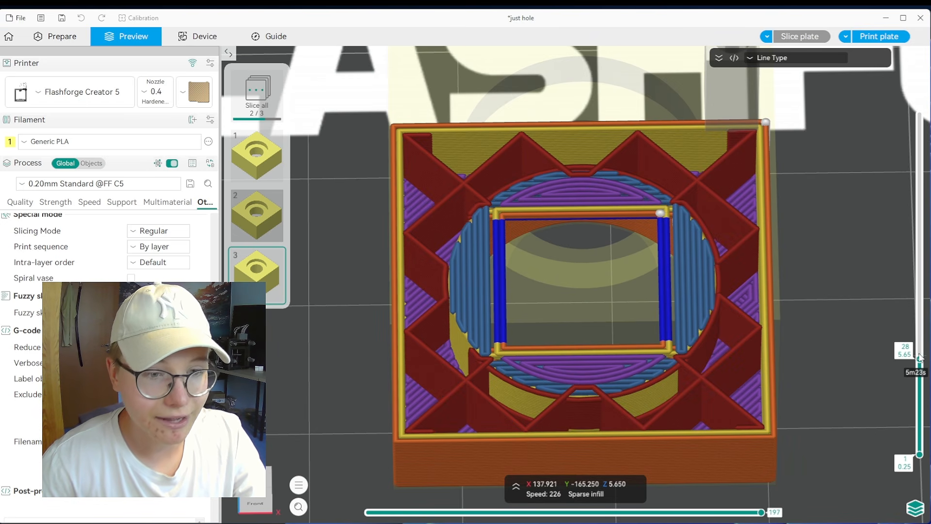
Restore the full layer range in the sliced preview and return to the model preparation view.
left_click_drag(918, 366, 919, 114)
key("0")
scroll(640, 409, "down", 6)
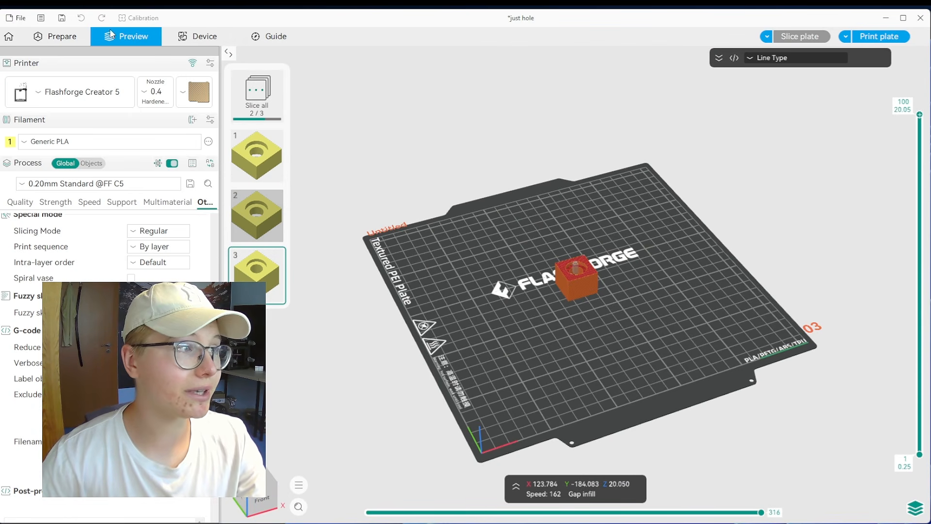
left_click(70, 39)
scroll(684, 354, "up", 10)
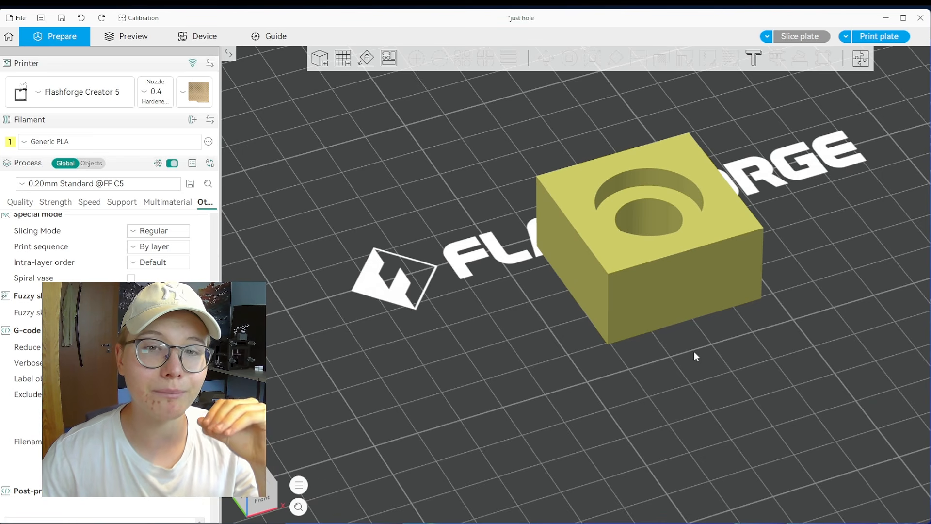
left_click_drag(700, 369, 658, 383)
left_click(674, 284)
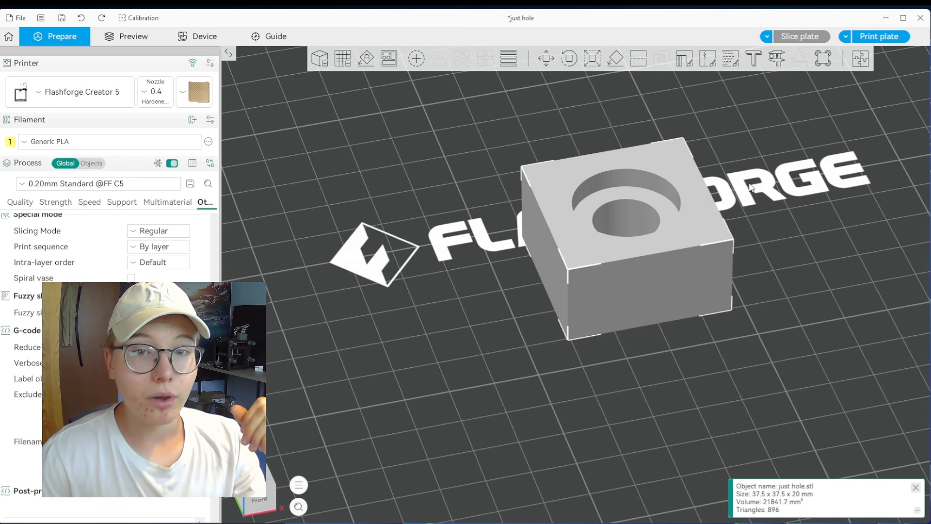
left_click_drag(727, 291, 736, 214)
left_click(421, 121)
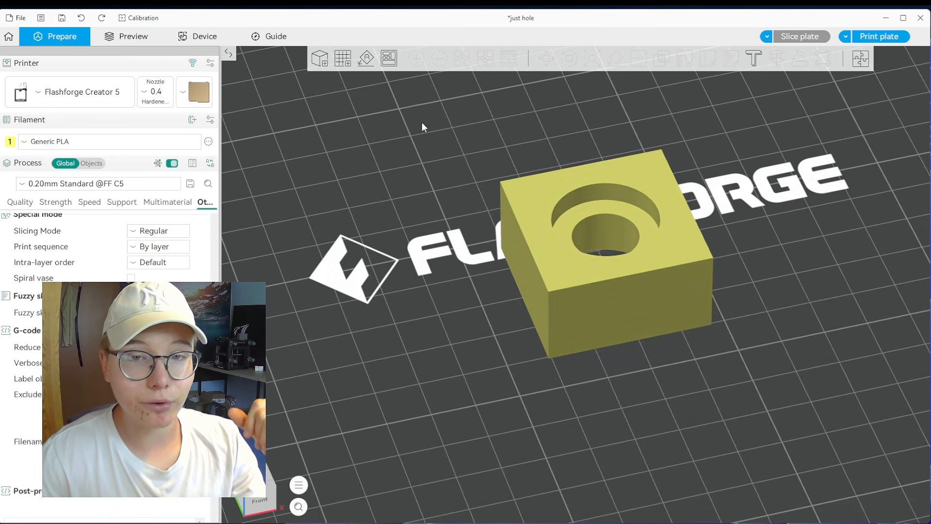
left_click_drag(412, 228, 416, 169)
scroll(563, 295, "up", 5)
mouse_move(651, 253)
left_mouse_down()
mouse_move(644, 241)
mouse_move(642, 256)
left_mouse_up()
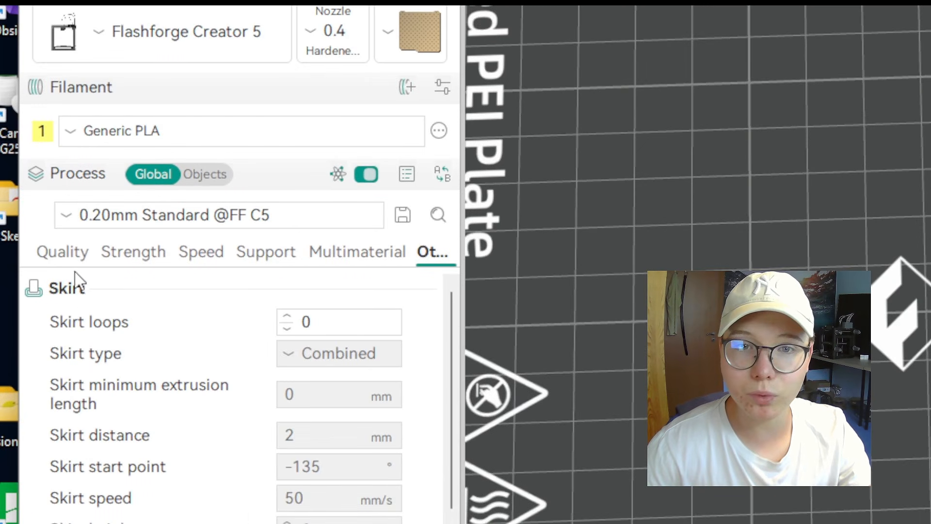
Find the Bridge counterbore holes setting under the Quality process settings and review its available modes, keeping None.
left_click(84, 257)
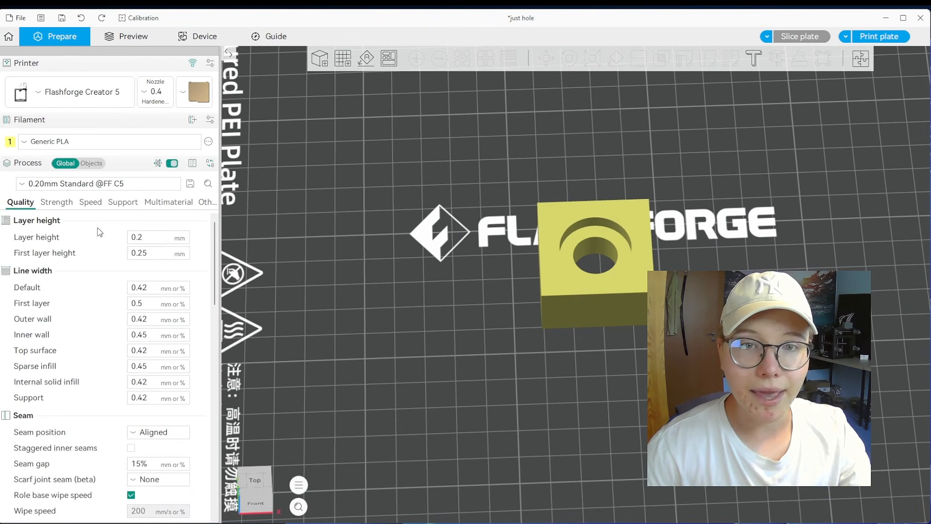
scroll(53, 349, "down", 3)
scroll(55, 349, "down", 10)
scroll(47, 365, "down", 8)
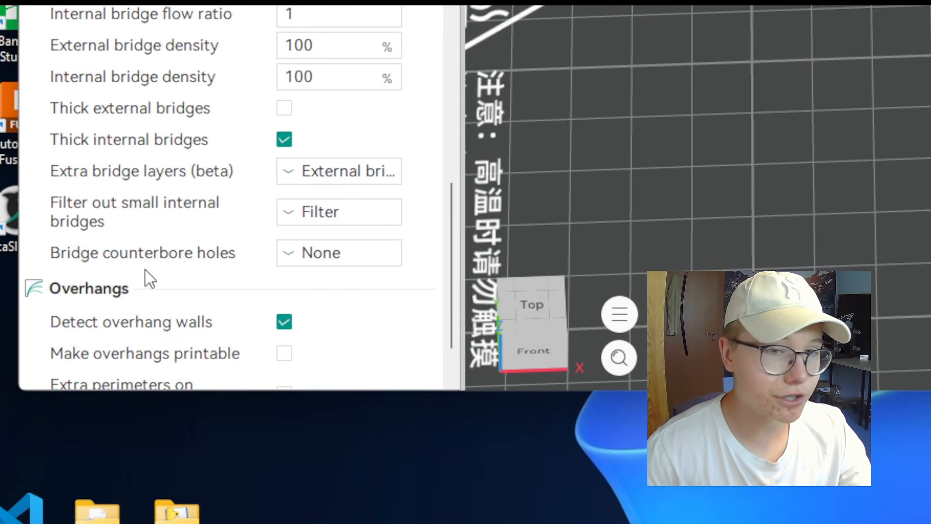
left_click(345, 256)
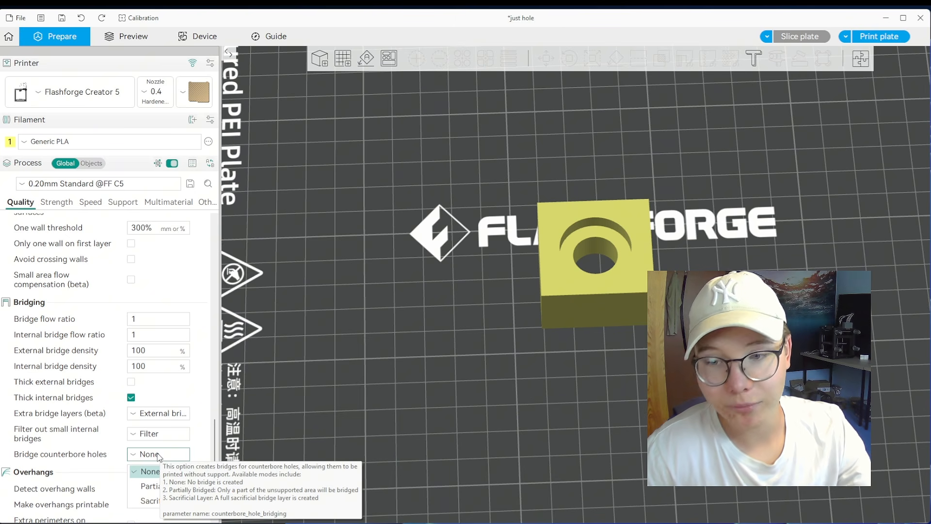
left_click(212, 456)
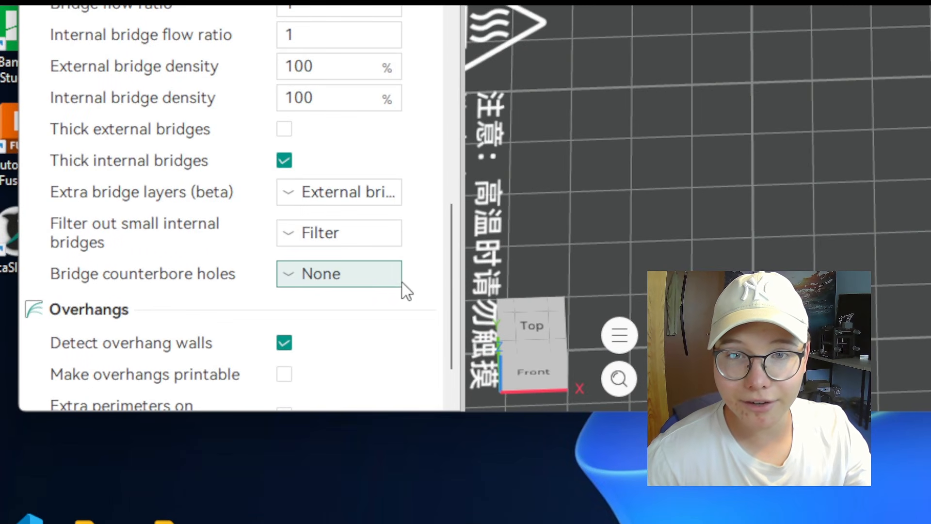
Set Bridge counterbore holes to Partially bridged and slice the plate.
left_click(400, 282)
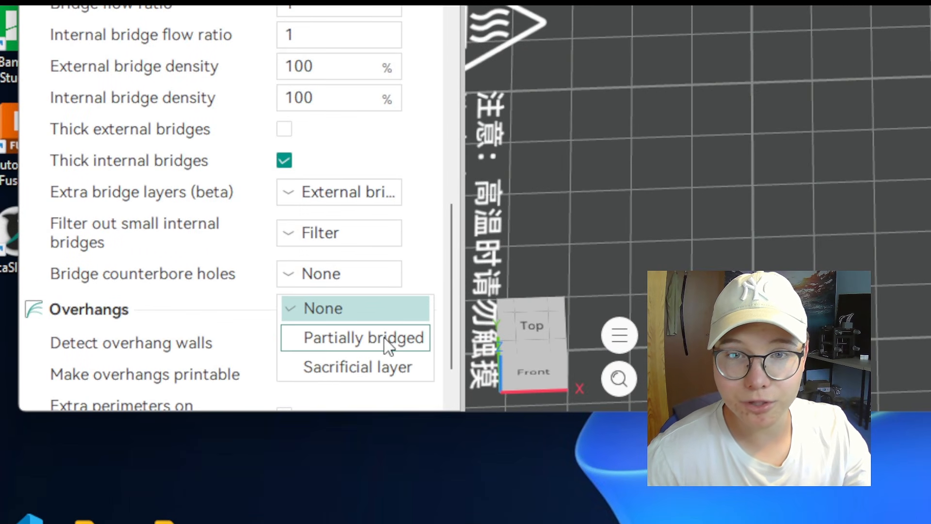
left_click(319, 342)
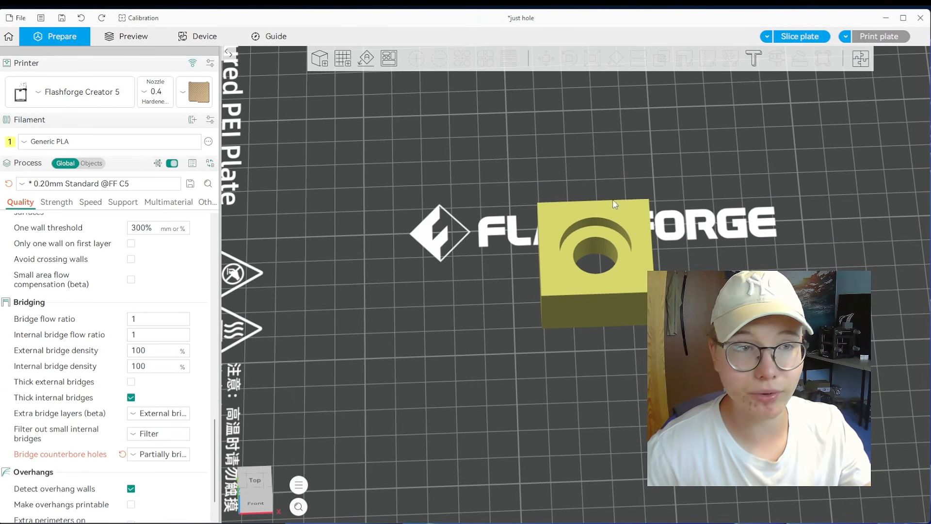
left_click(814, 36)
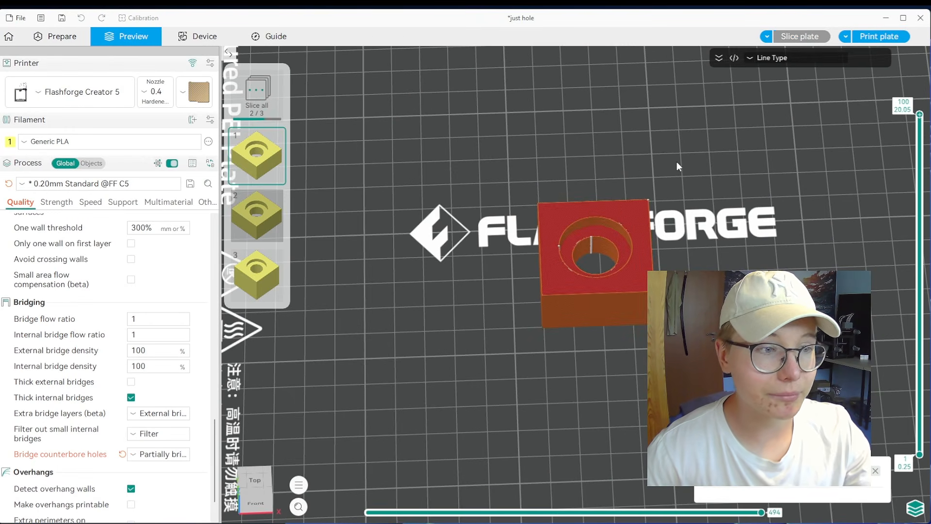
Lower the sliced preview to layer 26 at 5.25 mm, step up to layer 27, and examine the partial bridges around the hole.
left_click_drag(689, 274, 676, 183)
scroll(553, 388, "up", 5)
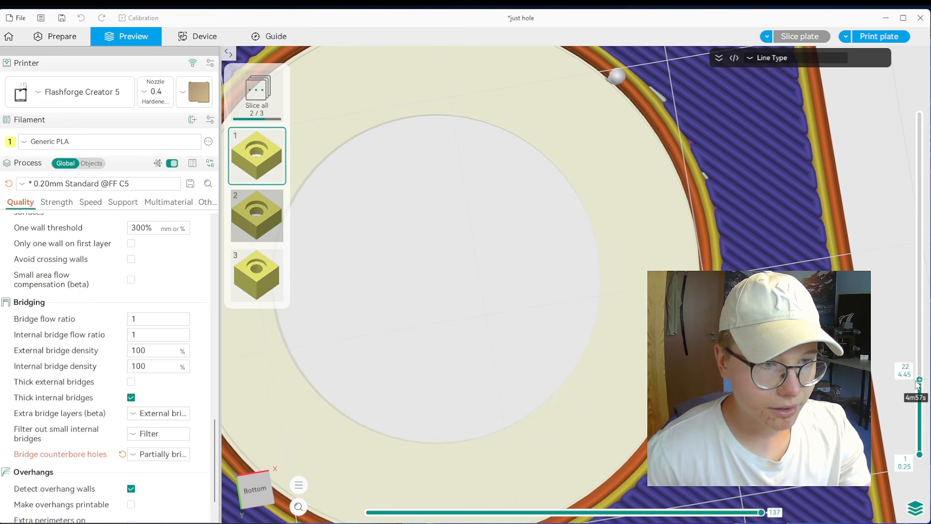
left_click_drag(922, 383, 925, 366)
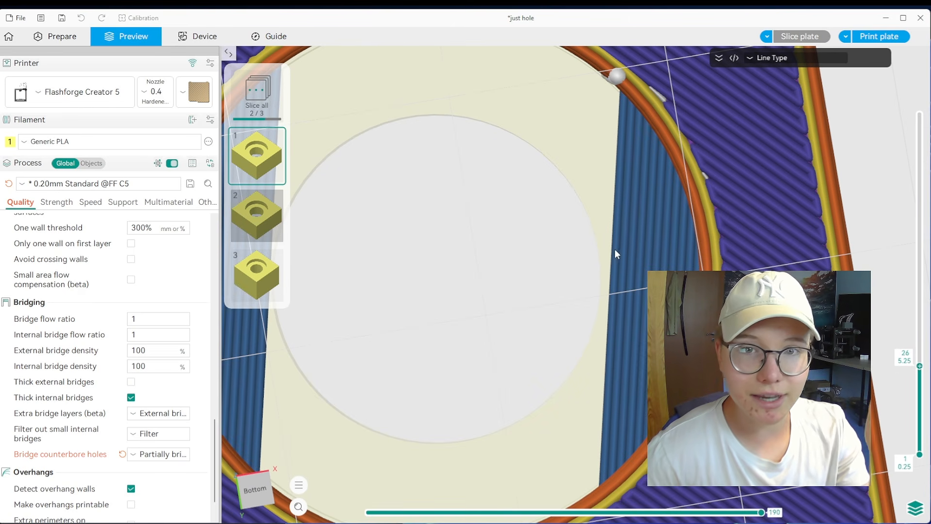
scroll(615, 249, "down", 3)
left_click_drag(581, 256, 537, 342)
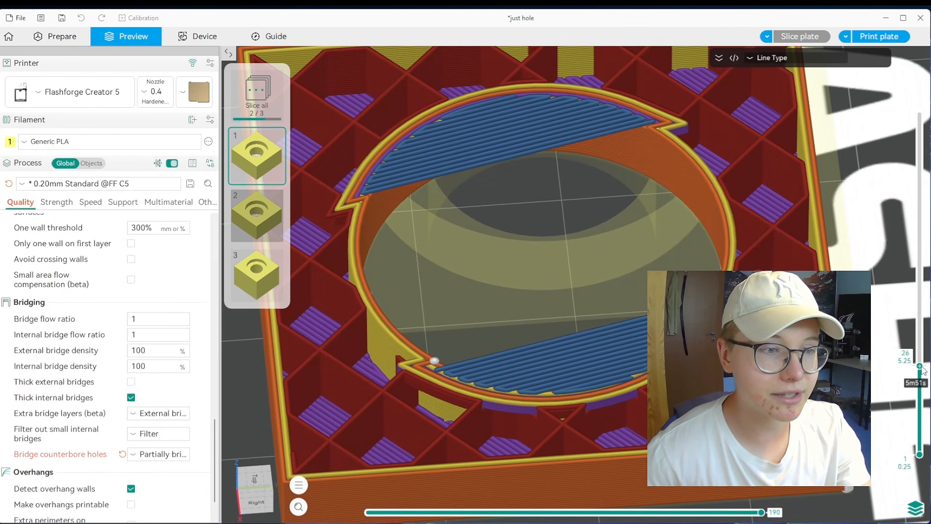
left_click_drag(924, 371, 924, 367)
scroll(505, 142, "down", 5)
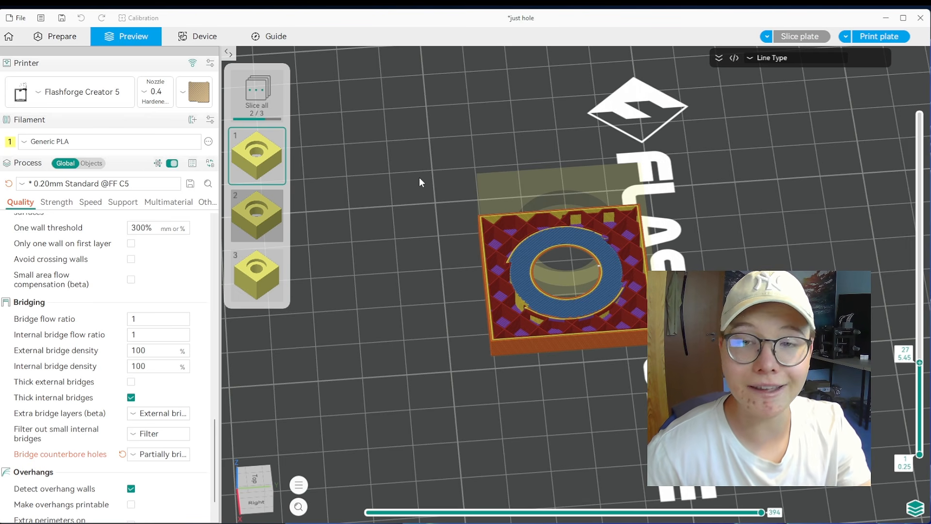
Restore the full layer range of the partially bridged preview and go back to preparing the model.
left_click_drag(926, 366, 916, 85)
left_click_drag(717, 378, 769, 363)
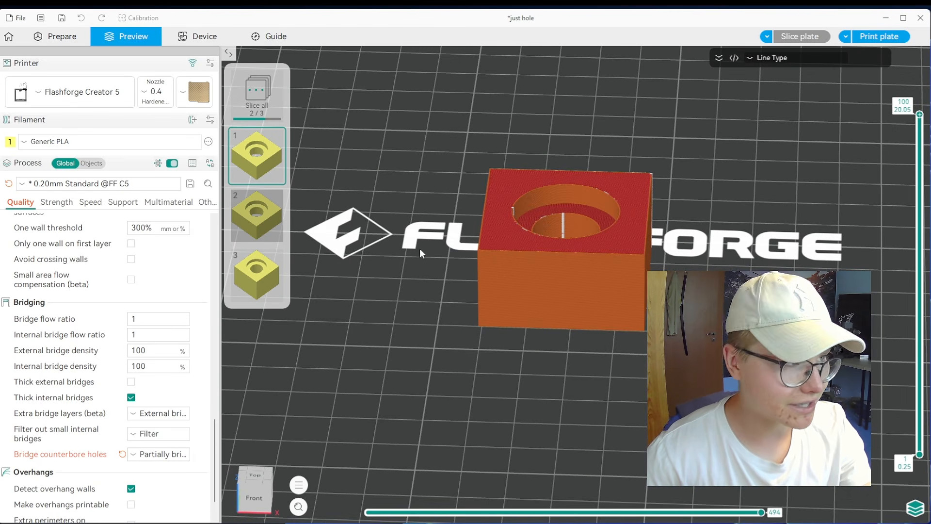
left_click(62, 36)
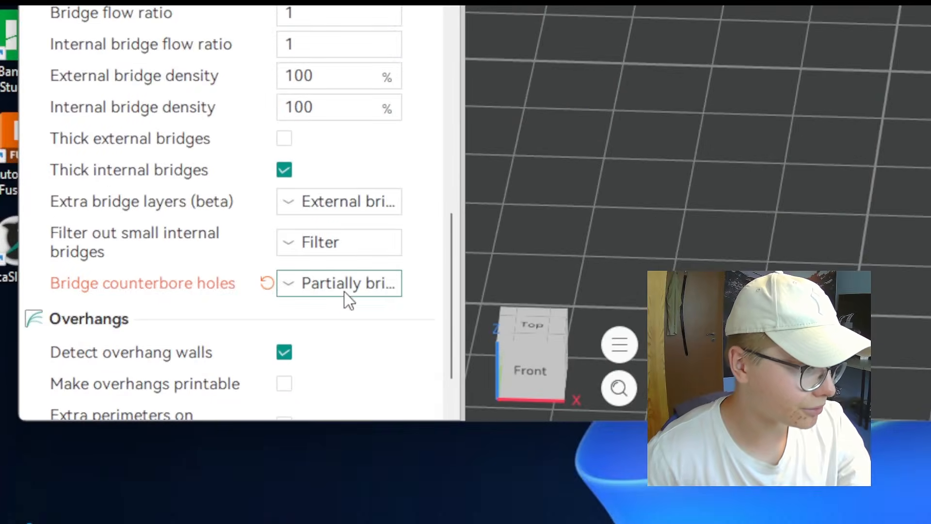
Change Bridge counterbore holes to Sacrificial layer and slice the plate again.
left_click(161, 455)
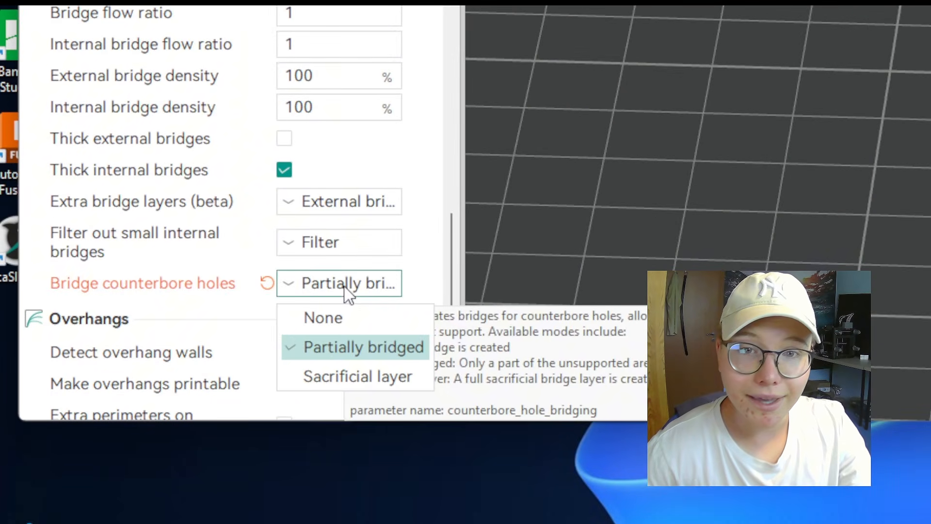
left_click(358, 384)
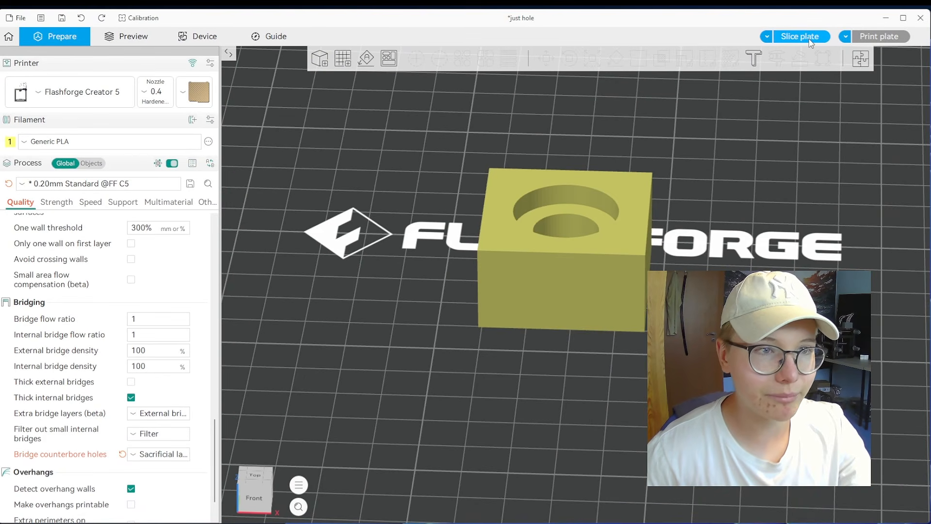
left_click(810, 42)
Examine the sacrificial bridge layer inside the stepped hole from above and at an angle.
right_click_drag(781, 209, 804, 278)
left_click_drag(804, 281, 801, 313)
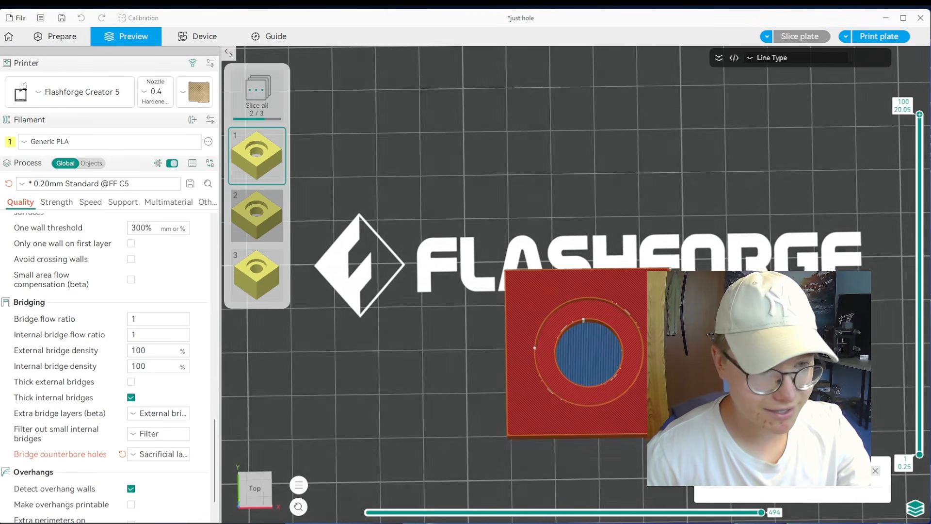
scroll(577, 272, "up", 3)
right_click_drag(712, 336, 689, 179)
left_click_drag(796, 326, 804, 259)
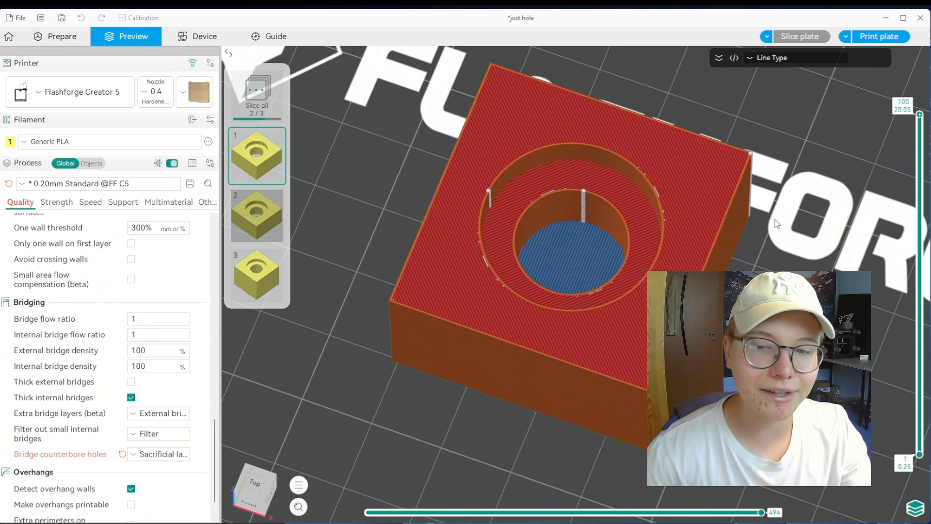
scroll(776, 228, "down", 3)
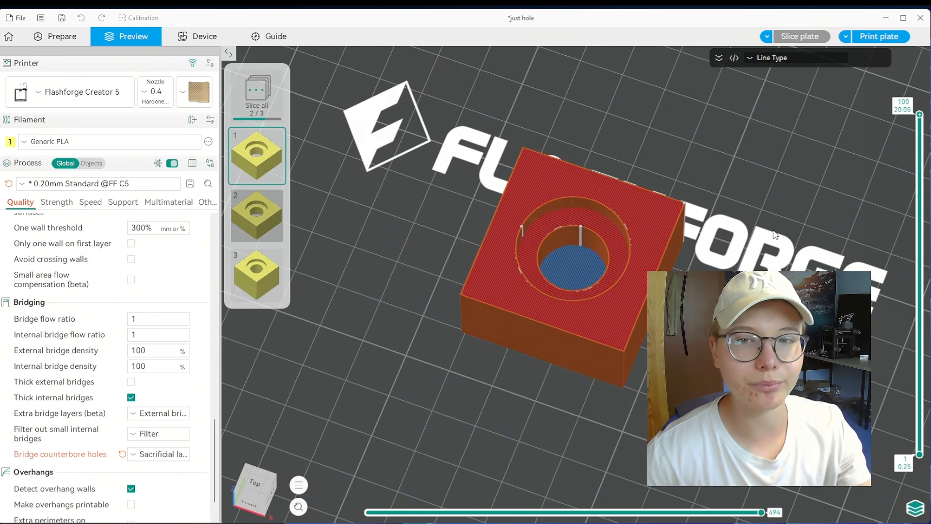